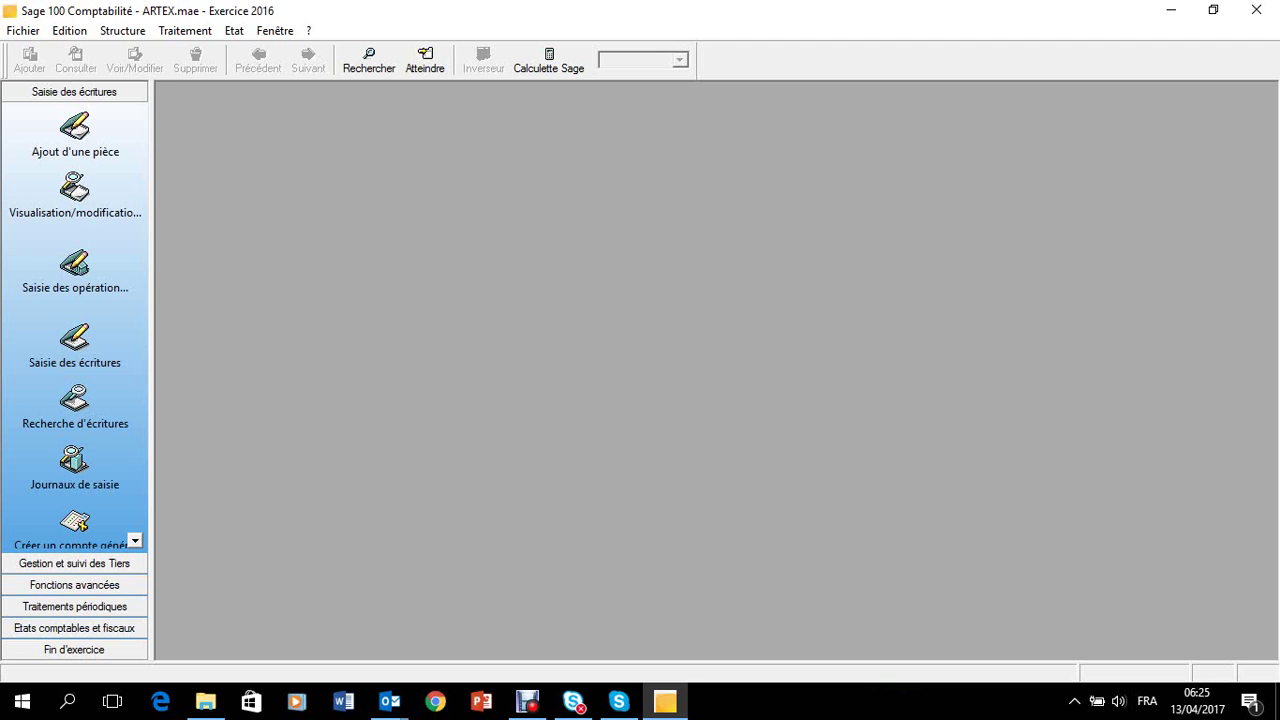
# Step: Open the ARTEX_jp.xlsx workbook from the desktop and review its payroll journal for January 2016
pyautogui.click(1171, 10)
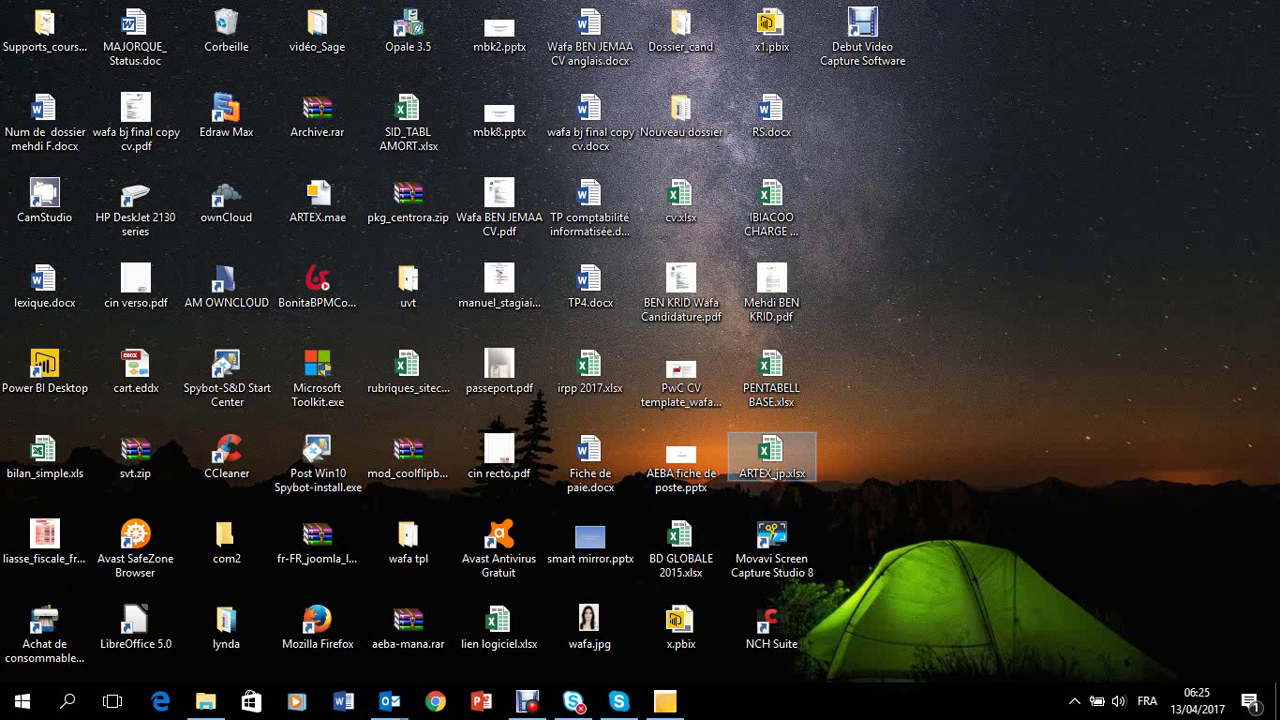
pyautogui.doubleClick(771, 455)
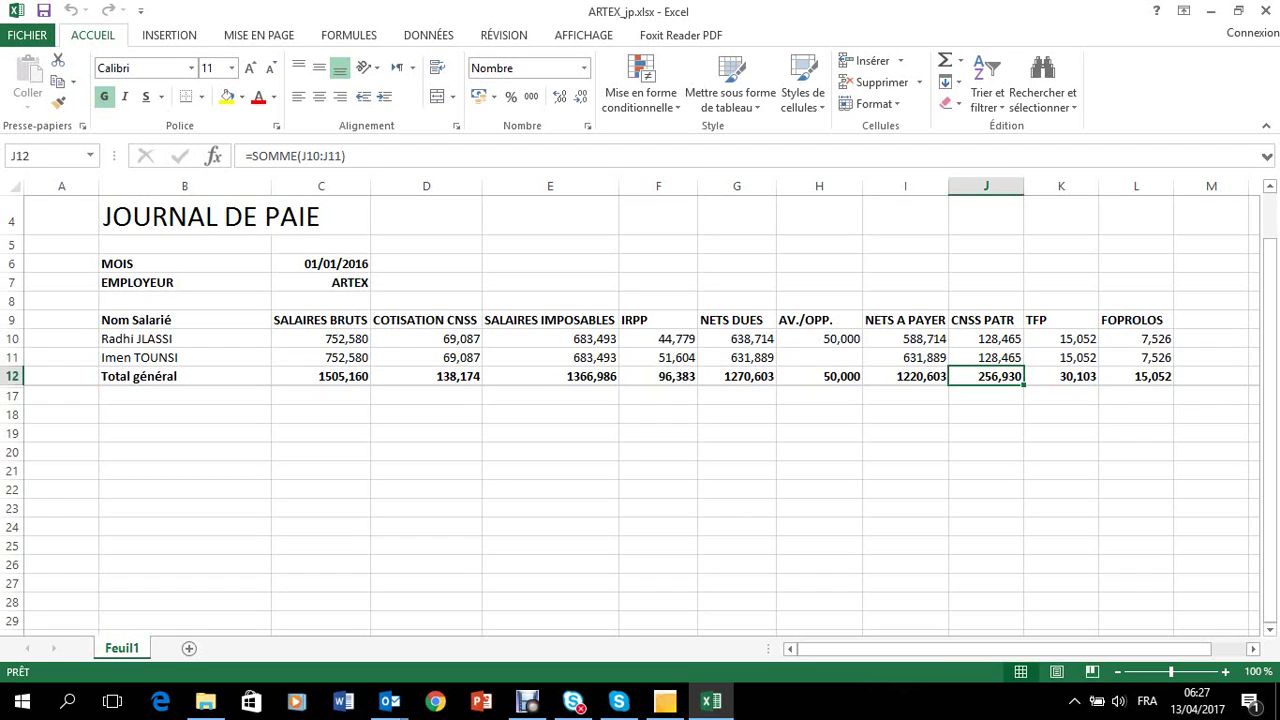
pyautogui.click(320, 338)
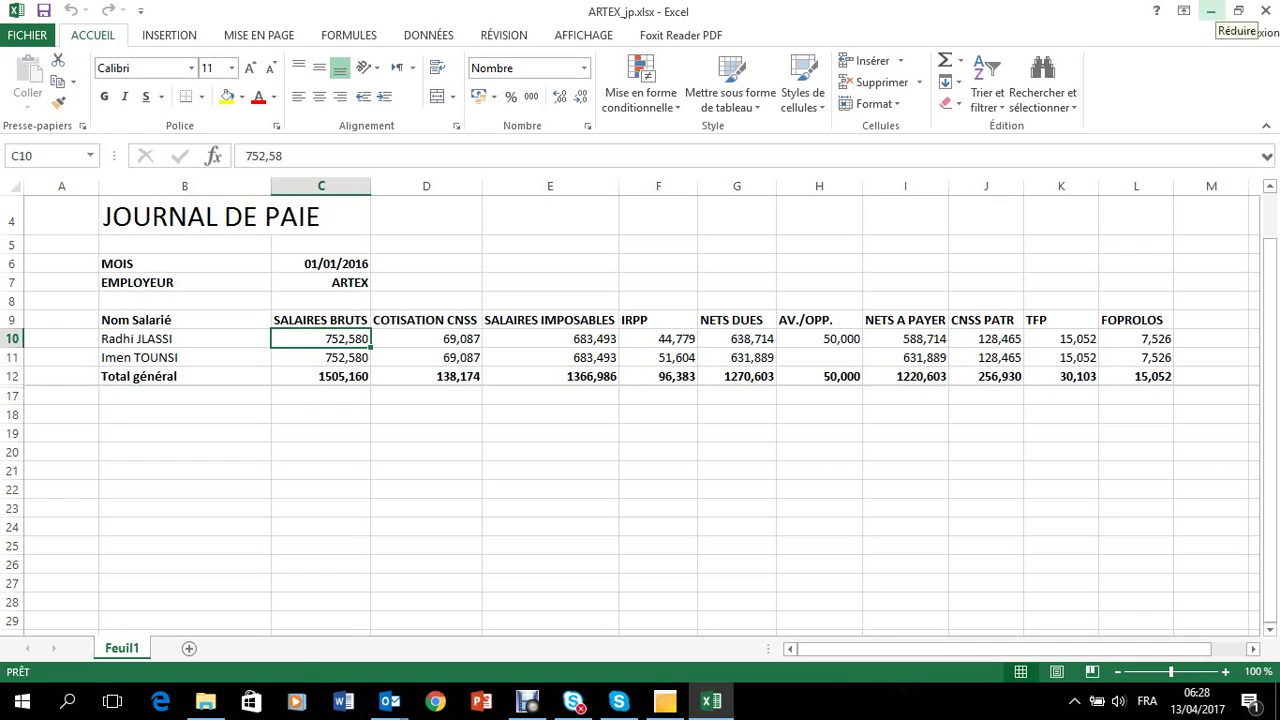
pyautogui.click(1210, 11)
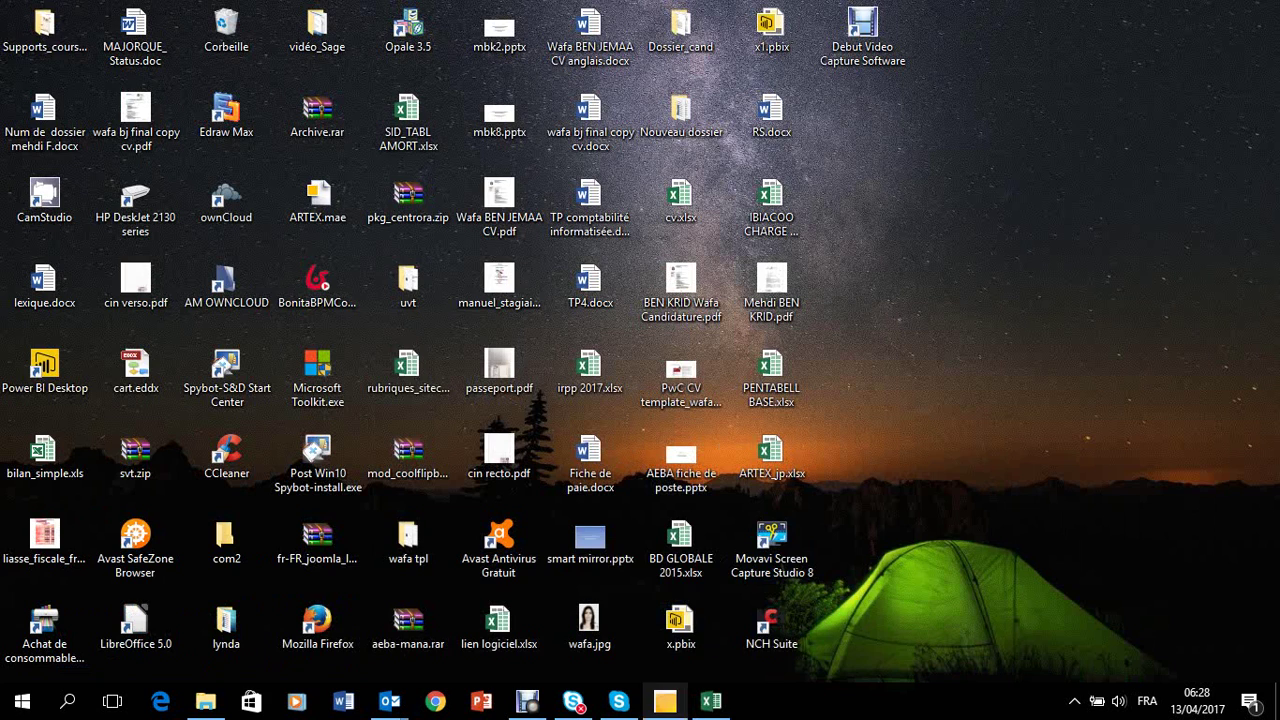
# Step: Switch to Sage 100 Comptabilité and open the BQ BANQUE journal for entries in period janv.16
pyautogui.click(665, 700)
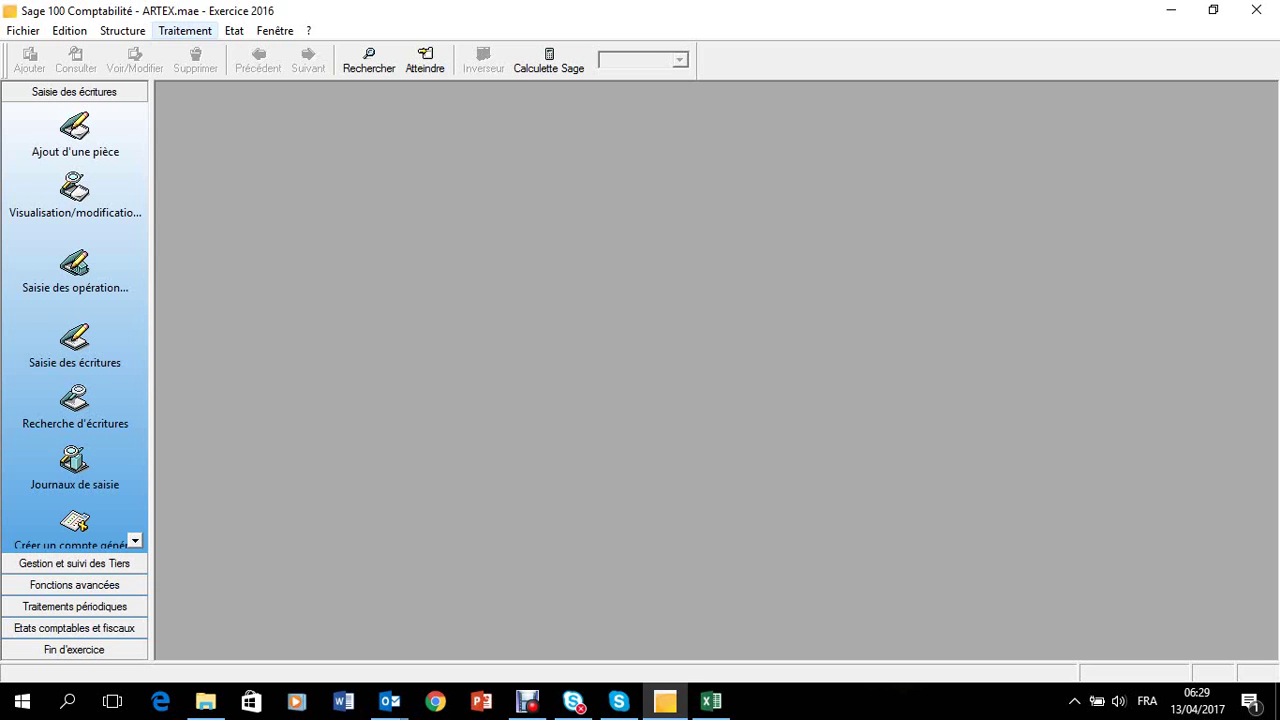
pyautogui.click(185, 30)
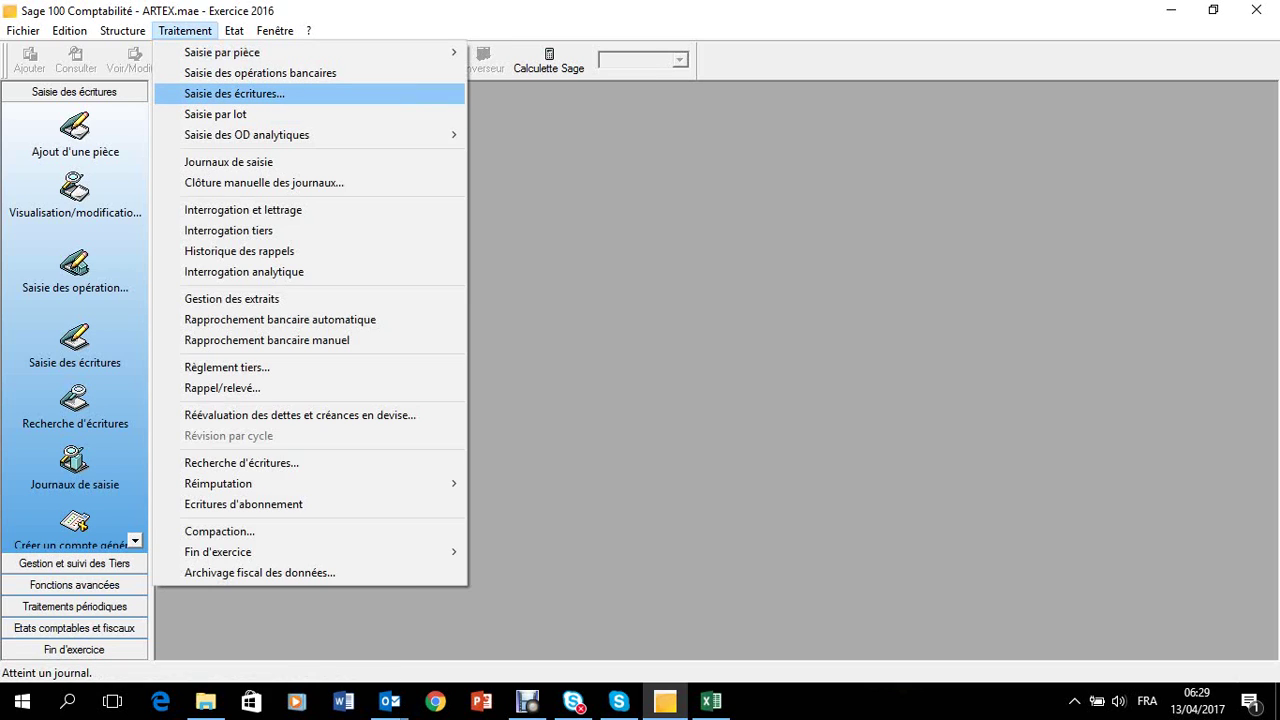
pyautogui.press('Return')
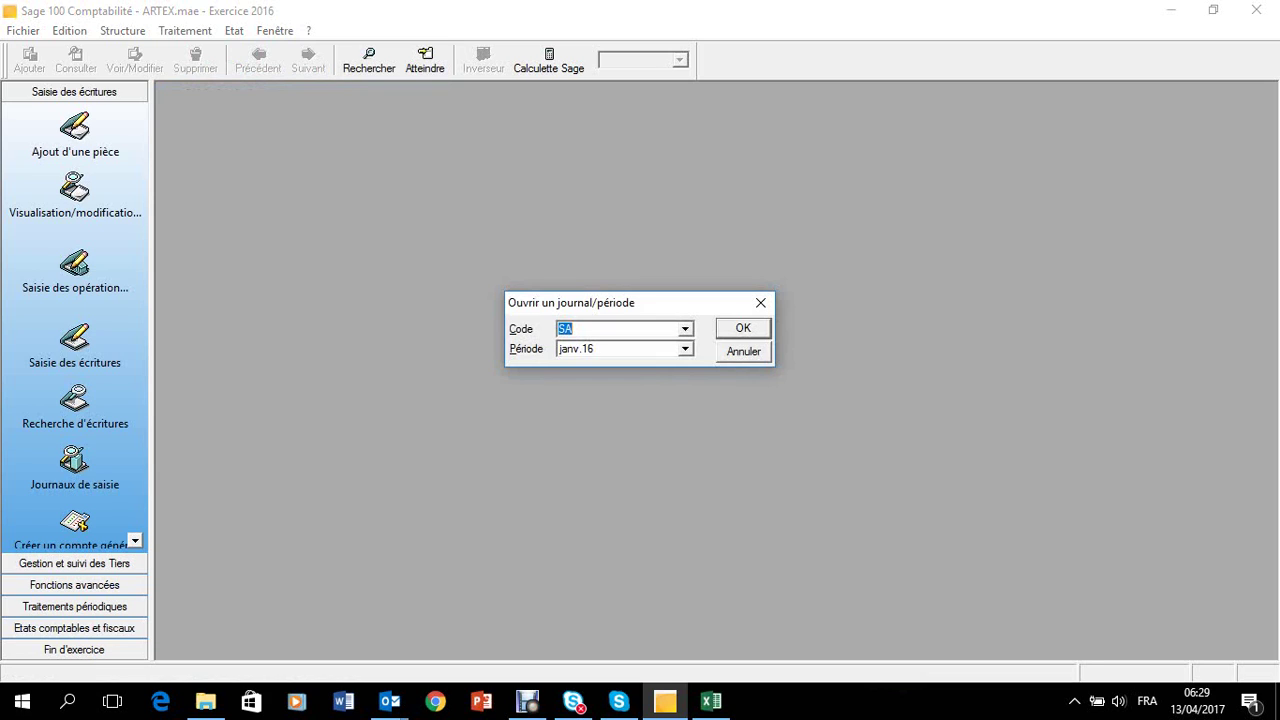
pyautogui.press('BackSpace')
pyautogui.press('F4')
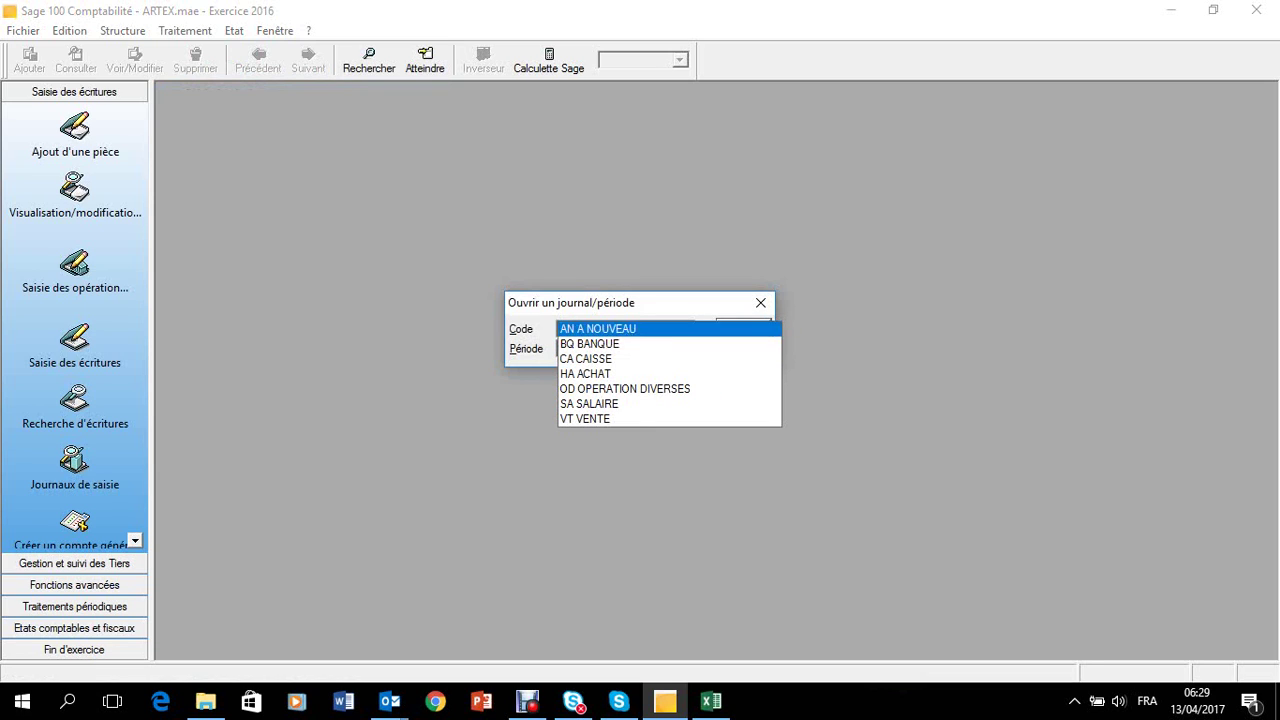
pyautogui.press('Down')
pyautogui.press('Return')
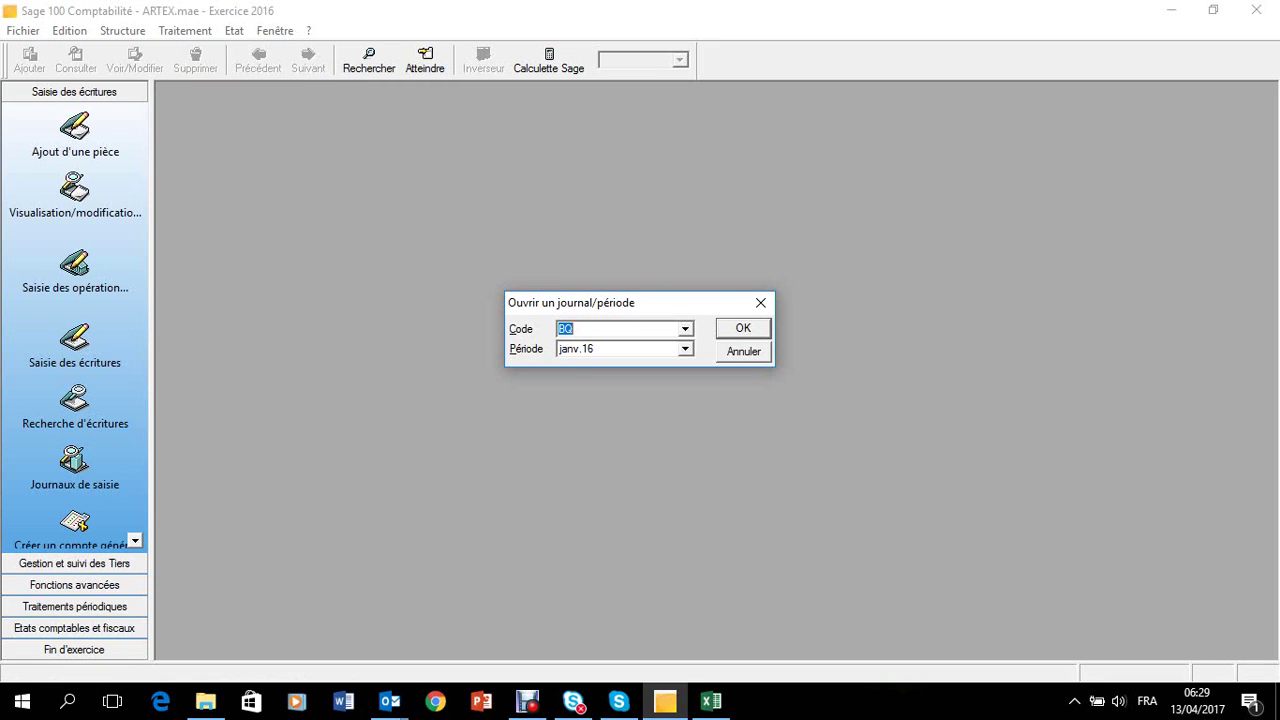
pyautogui.press('Return')
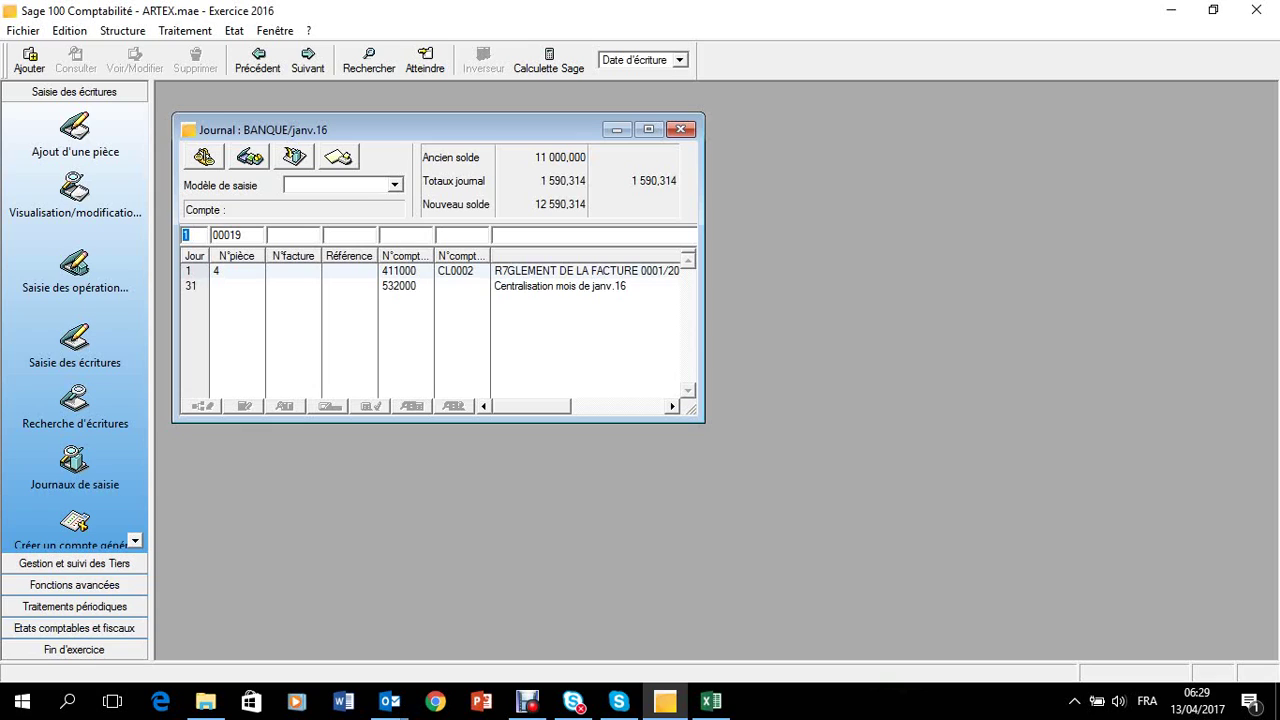
# Step: Start a bank journal line for day 10 on general account 421000 and maximize the journal window
pyautogui.write('10')
pyautogui.press('Tab')
pyautogui.click(268, 235)
pyautogui.click(381, 235)
pyautogui.write('421000')
pyautogui.press('Tab')
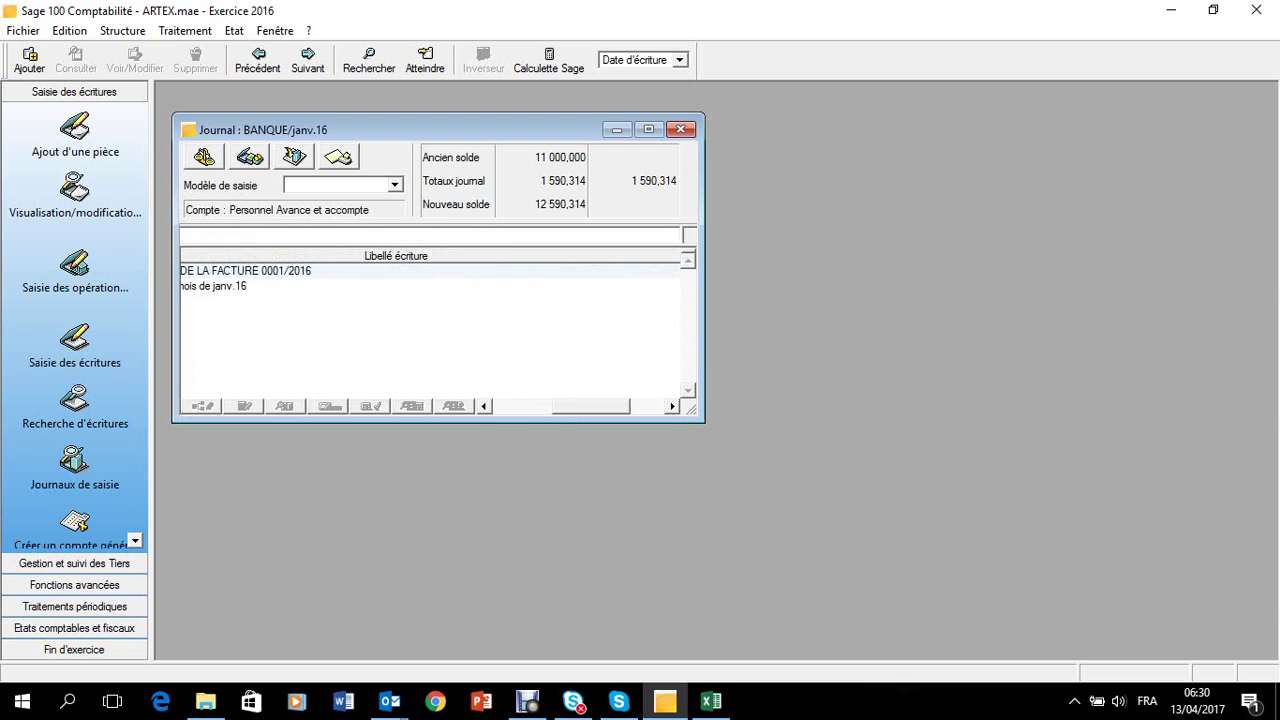
pyautogui.click(648, 129)
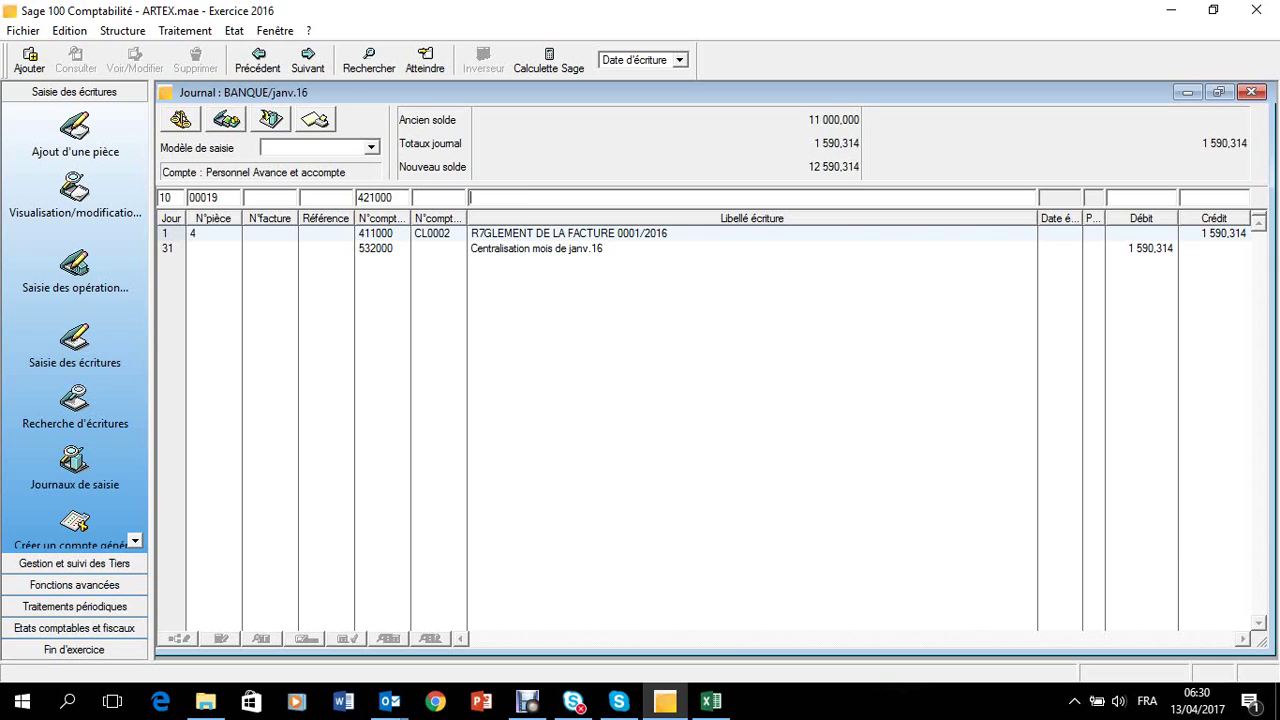
# Step: Label the line "Règlement de l'avance/Salaire" followed by the employee's first name
pyautogui.write("Règlement de l'avance sur salir")
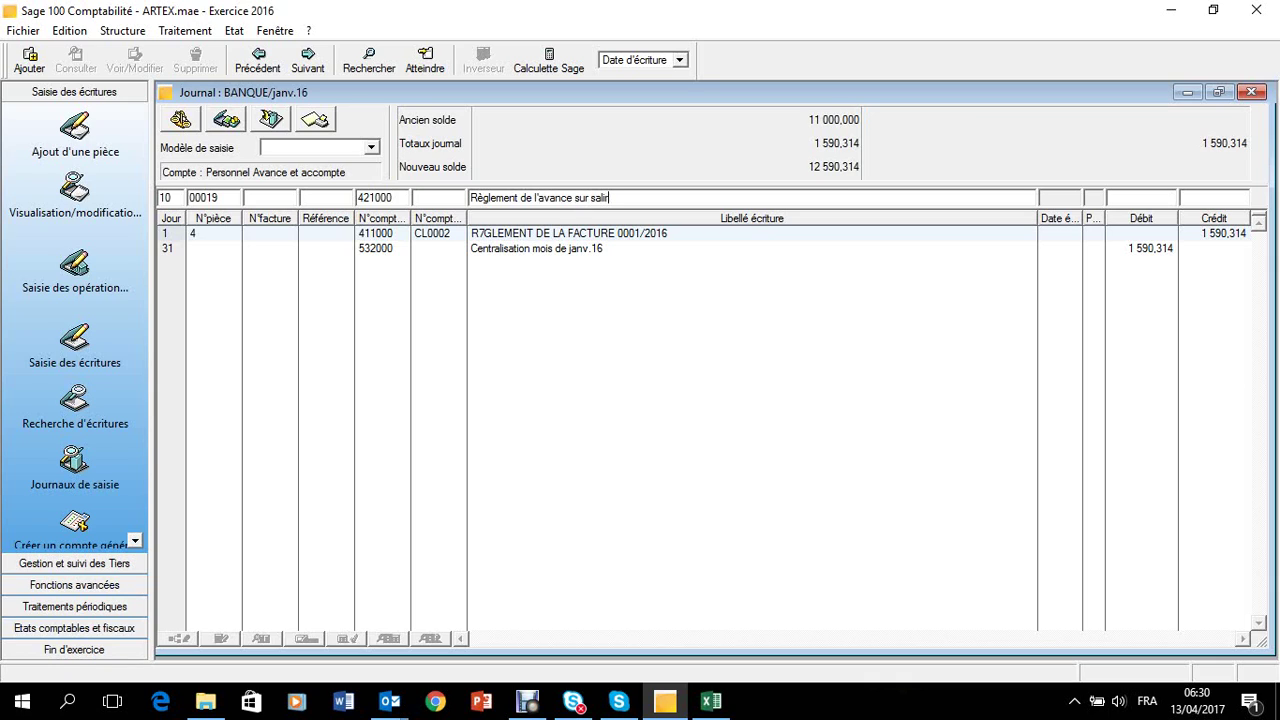
pyautogui.write('e Ra')
pyautogui.press('BackSpace')
pyautogui.press('BackSpace')
pyautogui.press('BackSpace')
pyautogui.press('BackSpace')
pyautogui.press('BackSpace')
pyautogui.press('BackSpace')
pyautogui.press('BackSpace')
pyautogui.press('BackSpace')
pyautogui.press('BackSpace')
pyautogui.press('BackSpace')
pyautogui.press('BackSpace')
pyautogui.press('BackSpace')
pyautogui.press('BackSpace')
pyautogui.press('BackSpace')
pyautogui.write('/Salire')
pyautogui.press('BackSpace')
pyautogui.press('BackSpace')
pyautogui.press('BackSpace')
pyautogui.write('aie')
pyautogui.press('BackSpace')
pyautogui.write('re Radhi')
# Step: Record the salary advance line with a debit of 50 and close the bank journal
pyautogui.click(1140, 197)
pyautogui.write('50')
pyautogui.press('Return')
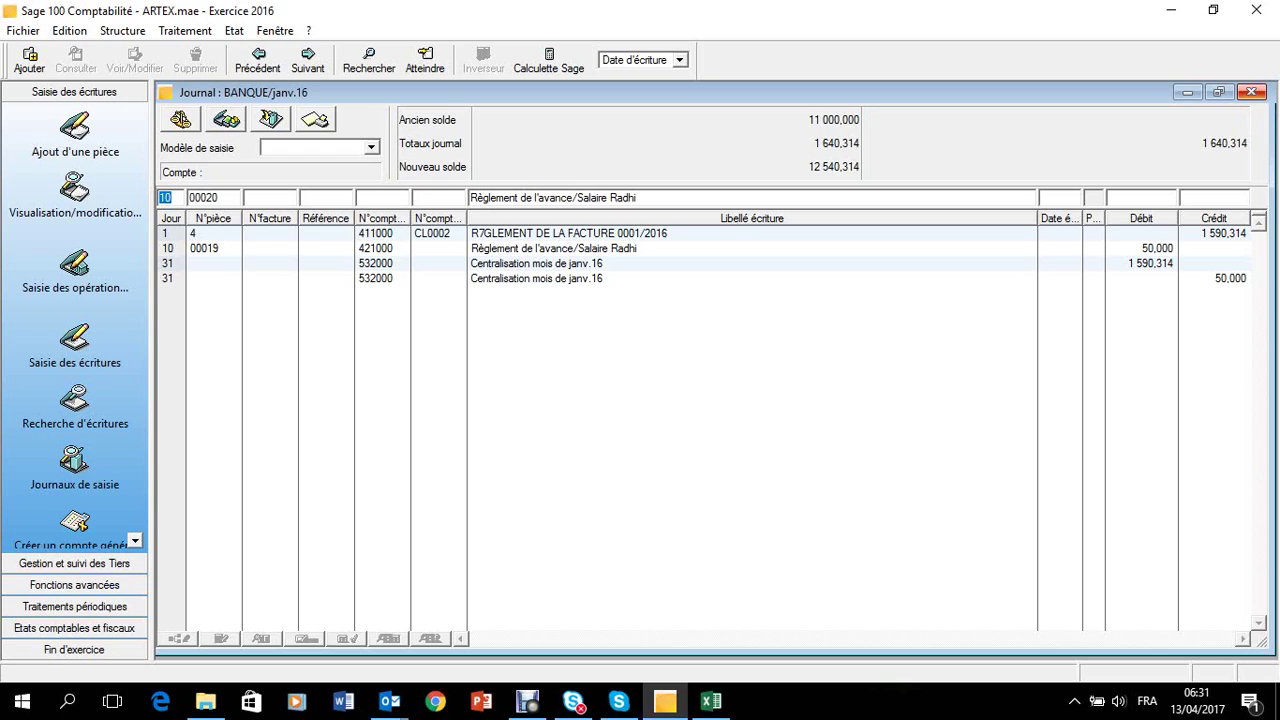
pyautogui.click(1251, 91)
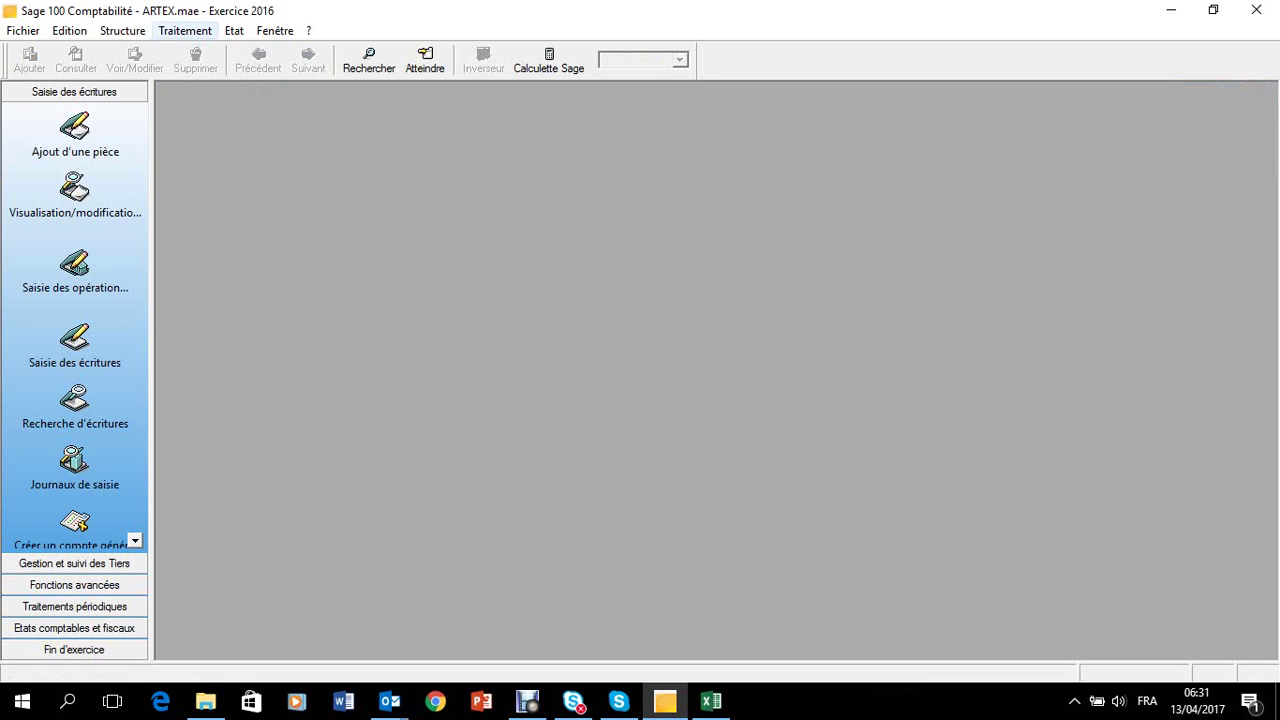
# Step: Open the SA SALAIRE journal for entries in period janv.16
pyautogui.click(184, 30)
pyautogui.press('Return')
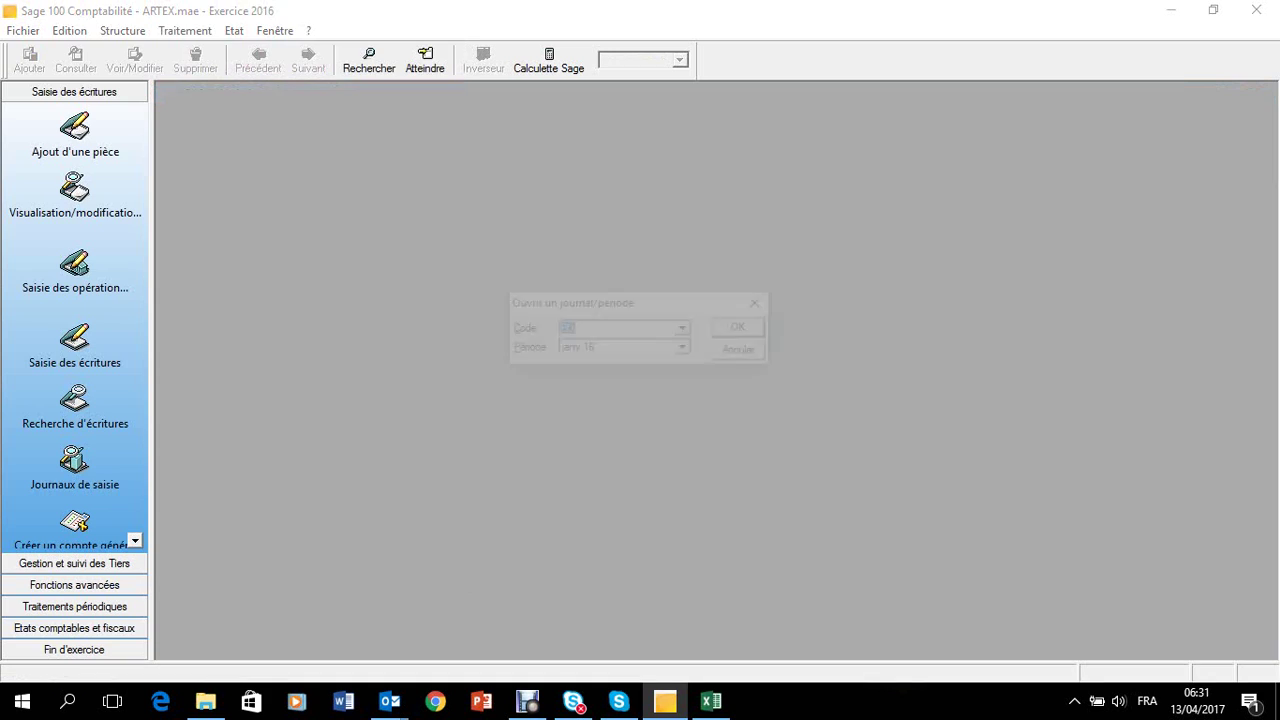
pyautogui.press('BackSpace')
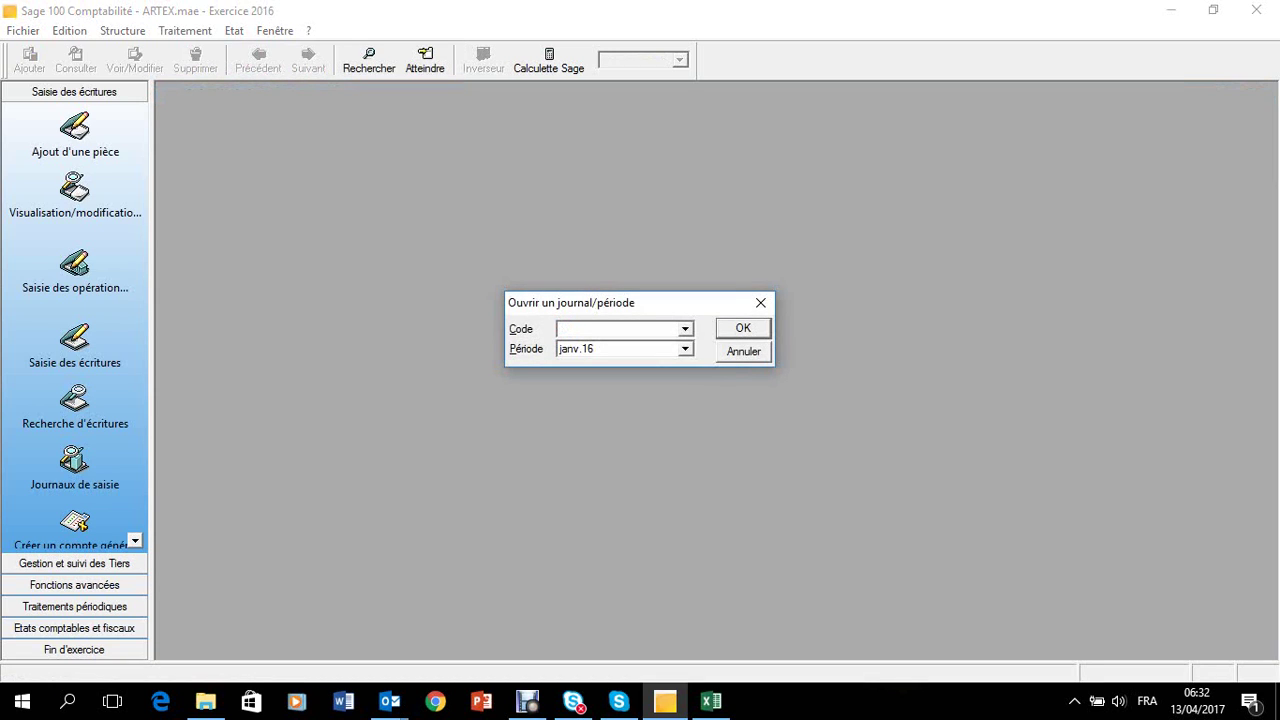
pyautogui.hotkey('alt', 'Down')
pyautogui.press('Down')
pyautogui.press('Down')
pyautogui.press('Down')
pyautogui.press('Down')
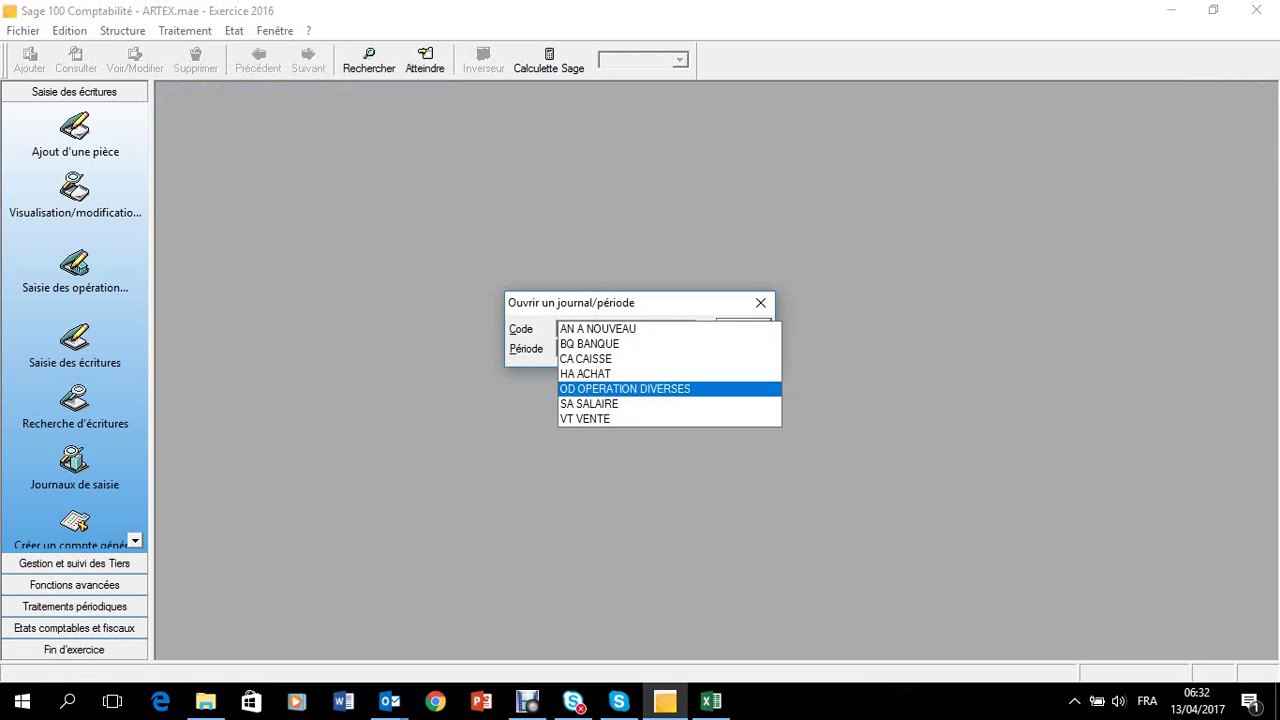
pyautogui.press('Down')
pyautogui.press('Return')
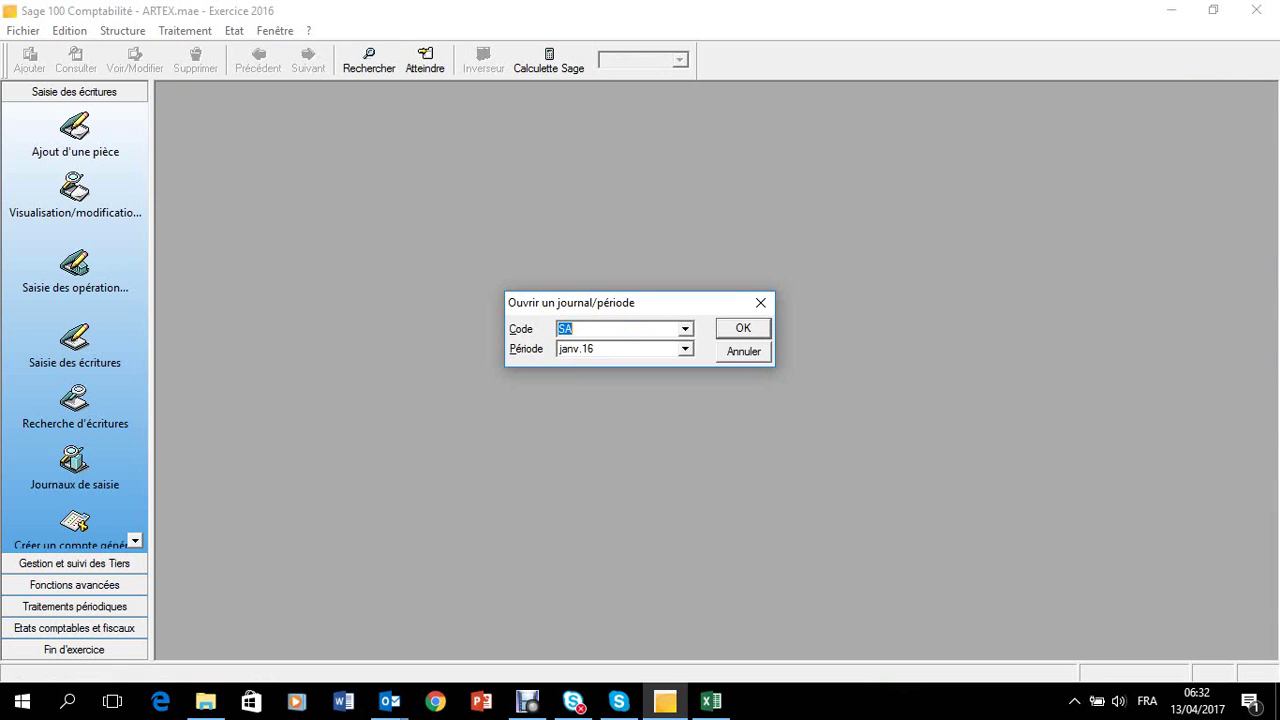
pyautogui.press('Return')
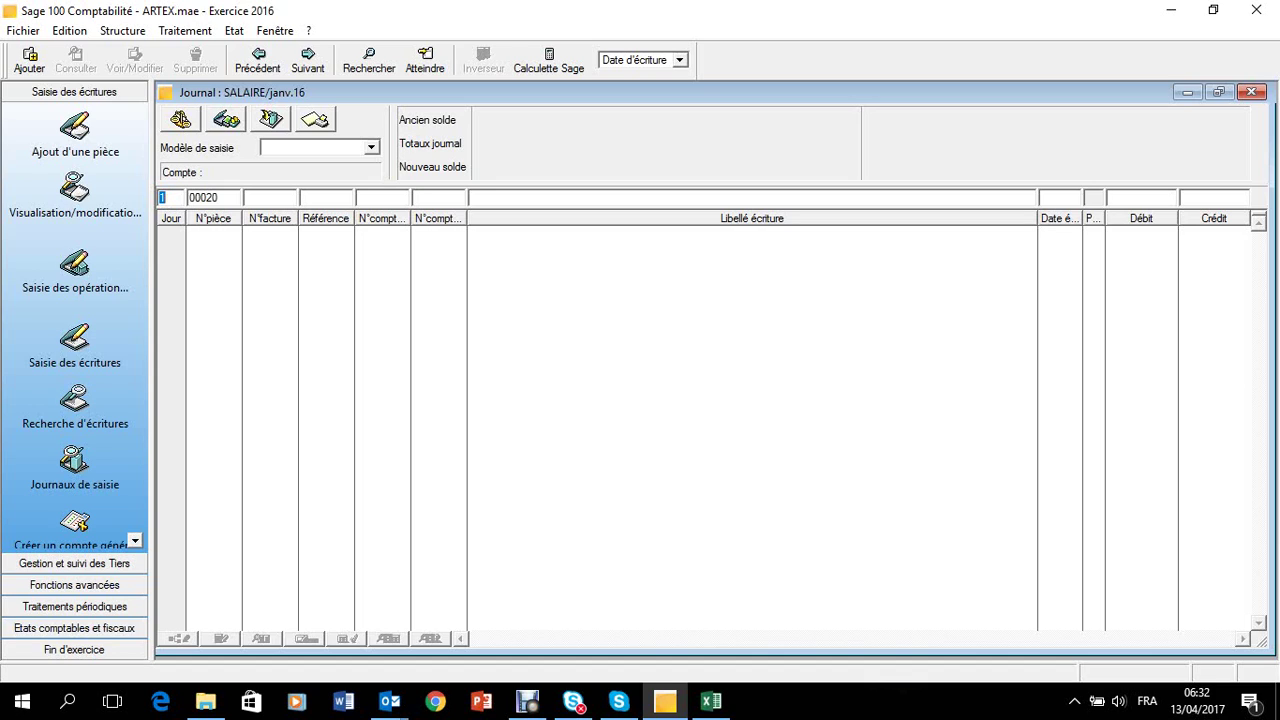
# Step: Start a salary journal line for day 31 on account 640000 with the label "Salaire mois de janvier"
pyautogui.write('31')
pyautogui.press('Tab')
pyautogui.press('Tab')
pyautogui.press('Tab')
pyautogui.press('Tab')
pyautogui.write('640000')
pyautogui.press('Tab')
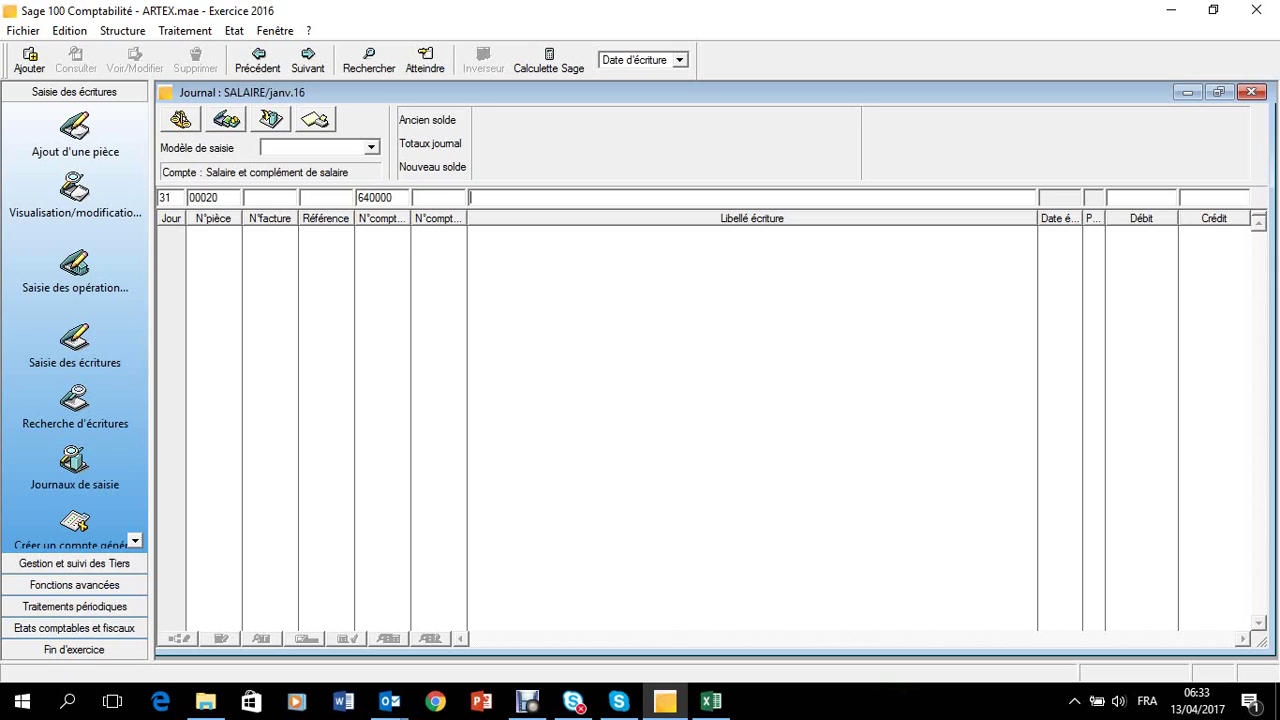
pyautogui.write('Salaire mois de janvier')
pyautogui.press('Tab')
# Step: Look up the total gross salaries in the Excel payroll workbook and record the line in Sage with a debit of 1505,160
pyautogui.click(711, 700)
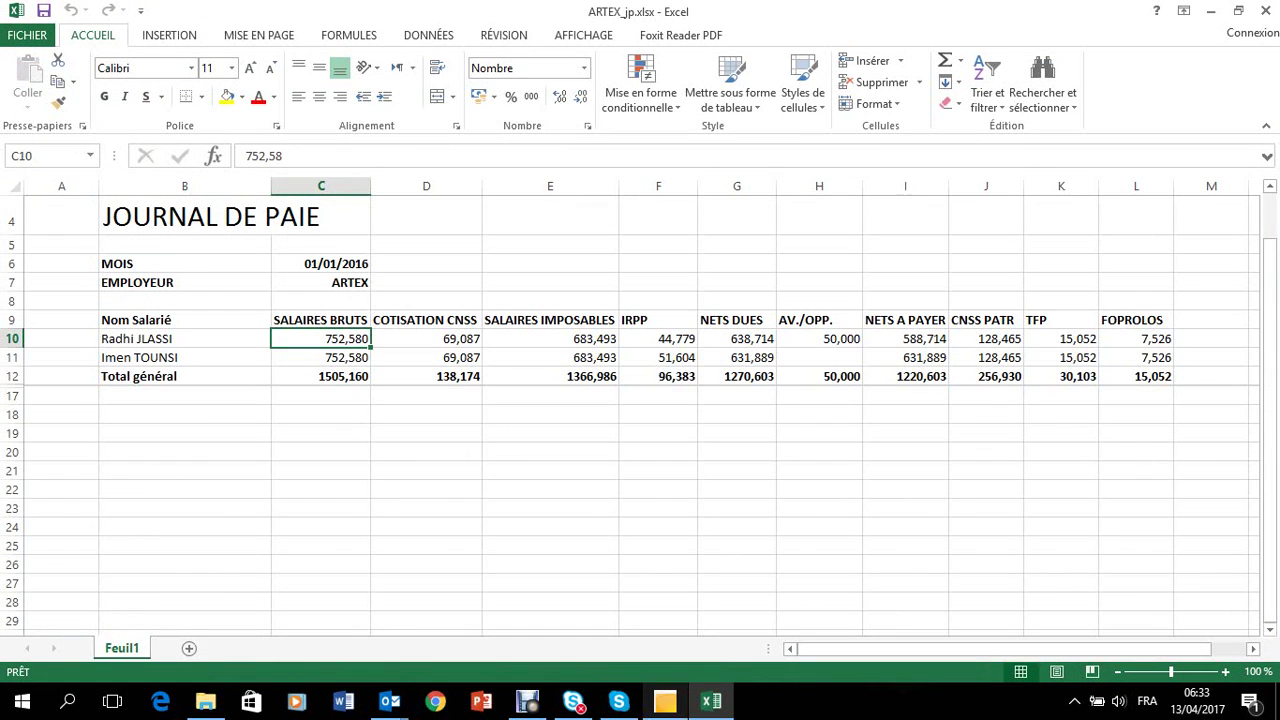
pyautogui.hotkey('alt', 'Tab')
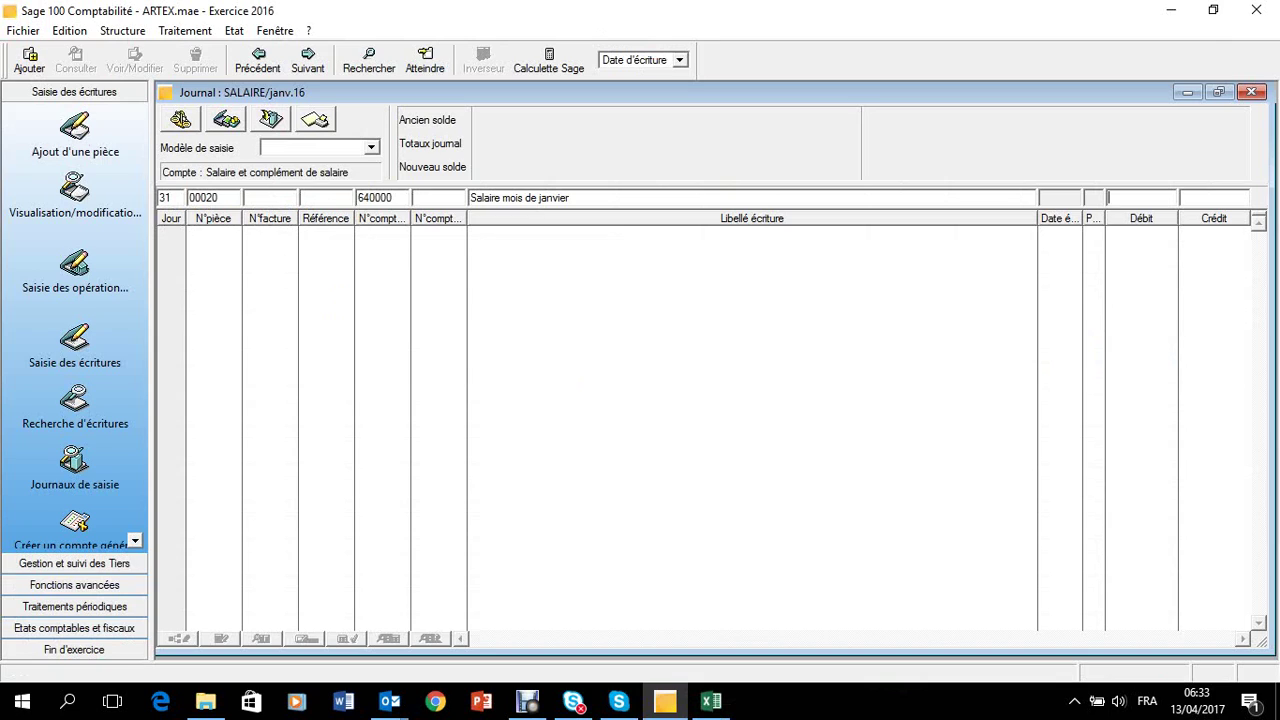
pyautogui.write('1505,160')
pyautogui.press('Return')
pyautogui.press('Return')
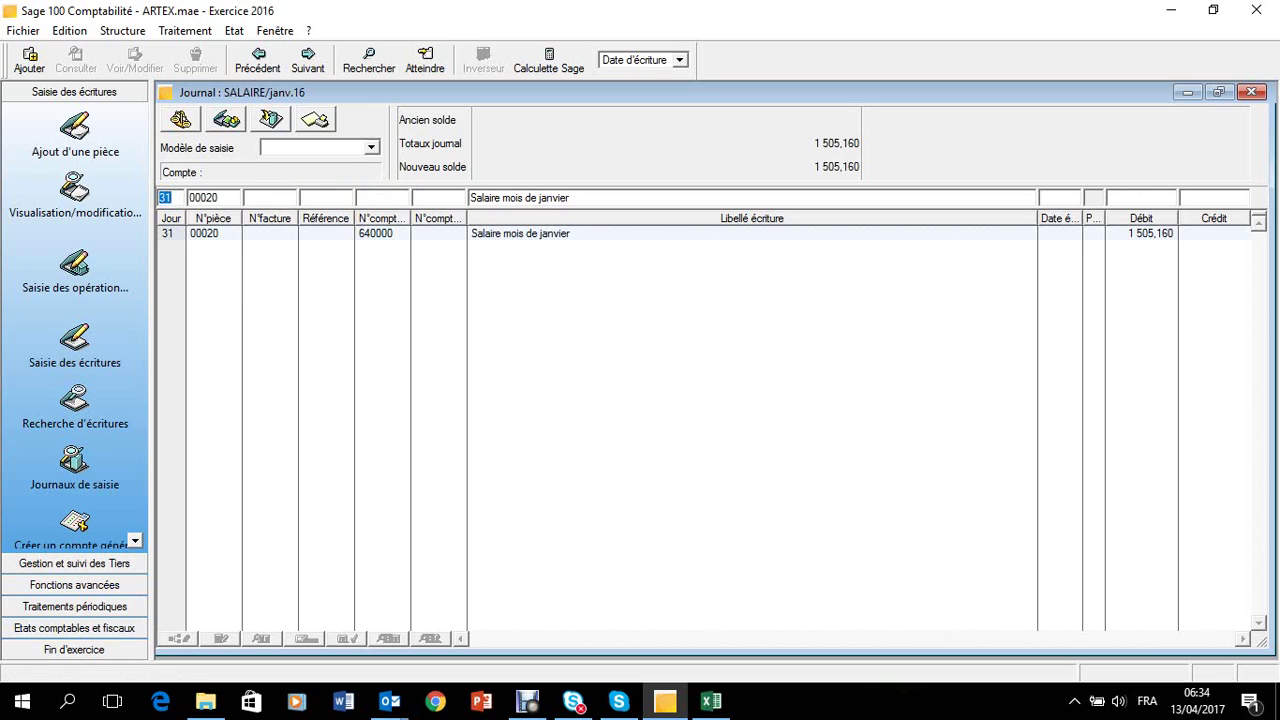
# Step: Start a second line of the January salary entry on account 647000, ready for its debit amount
pyautogui.press('Tab')
pyautogui.press('Tab')
pyautogui.press('Tab')
pyautogui.press('Tab')
pyautogui.write('647000')
pyautogui.press('Tab')
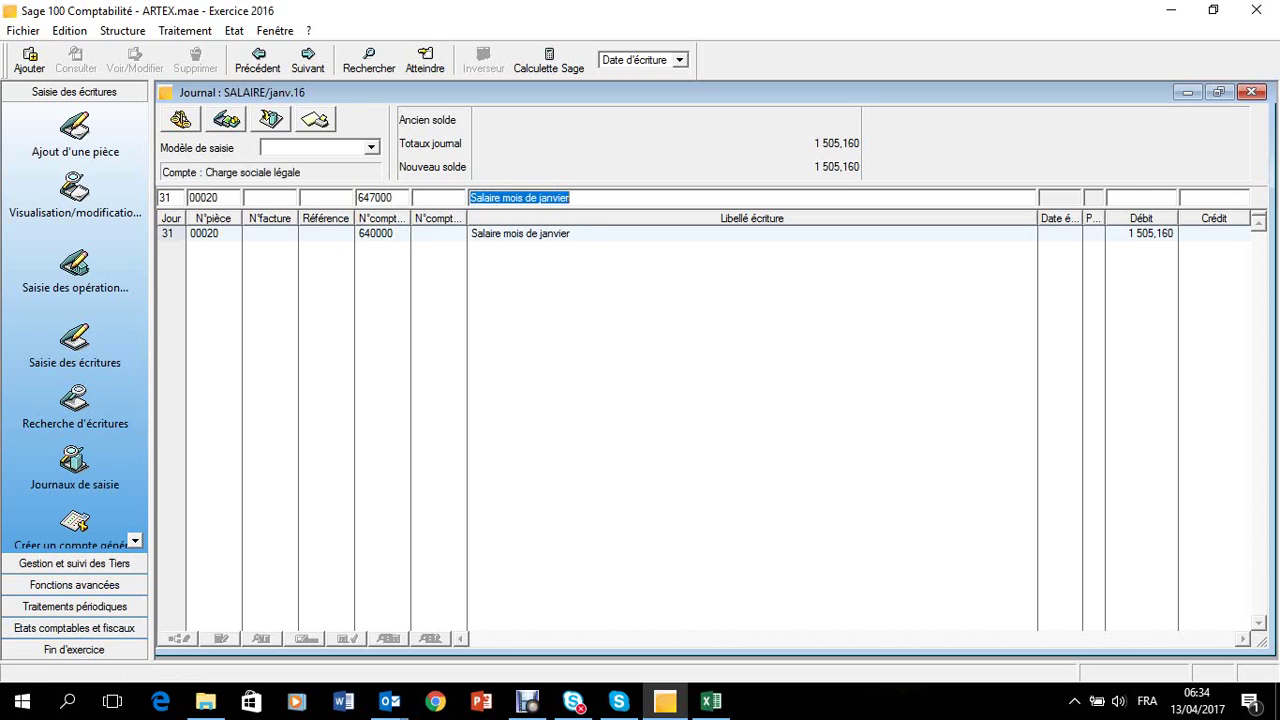
pyautogui.click(1140, 197)
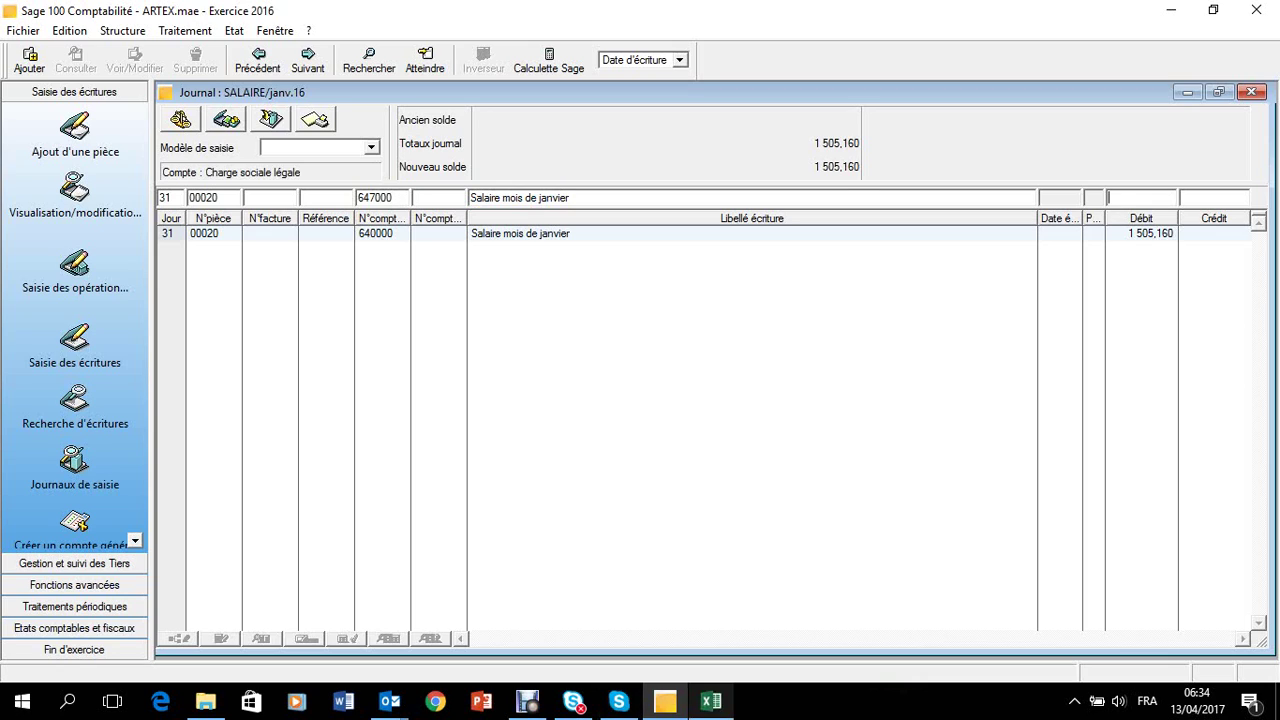
# Step: Look up the total employer CNSS in the Excel payroll workbook and record the 647000 line in Sage with a debit of 256,930
pyautogui.hotkey('alt', 'Tab')
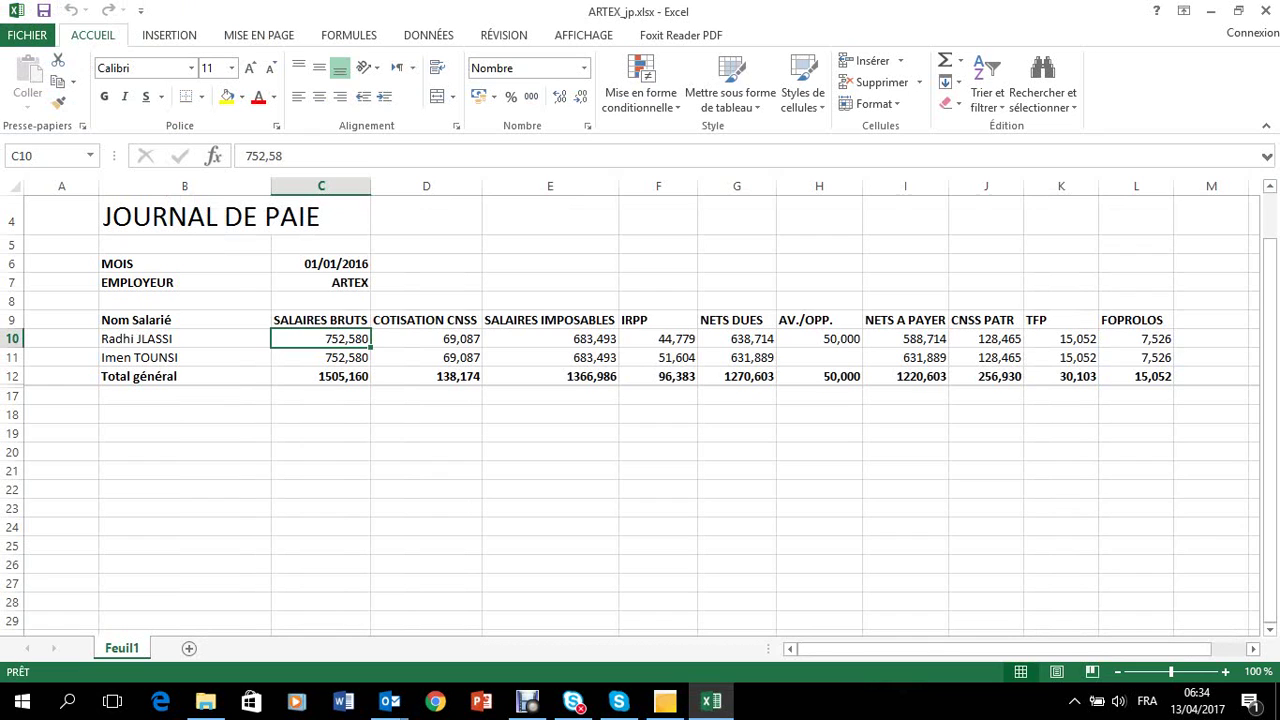
pyautogui.click(986, 376)
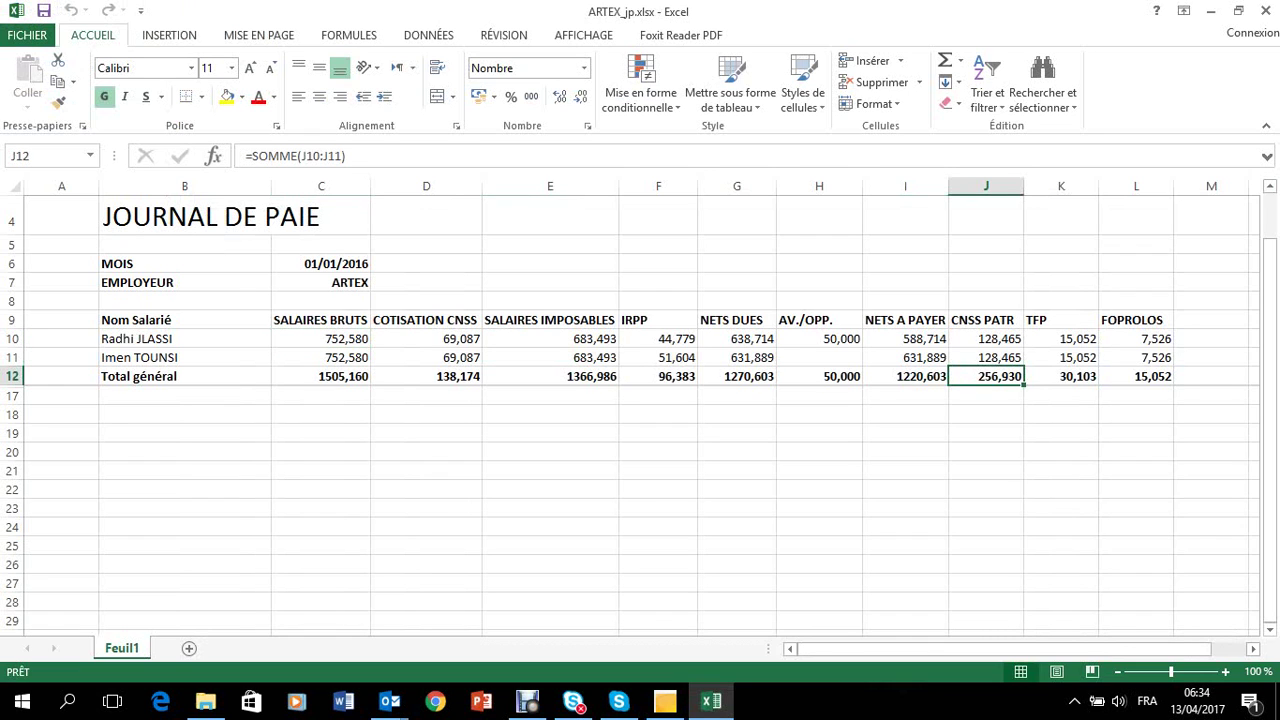
pyautogui.click(665, 701)
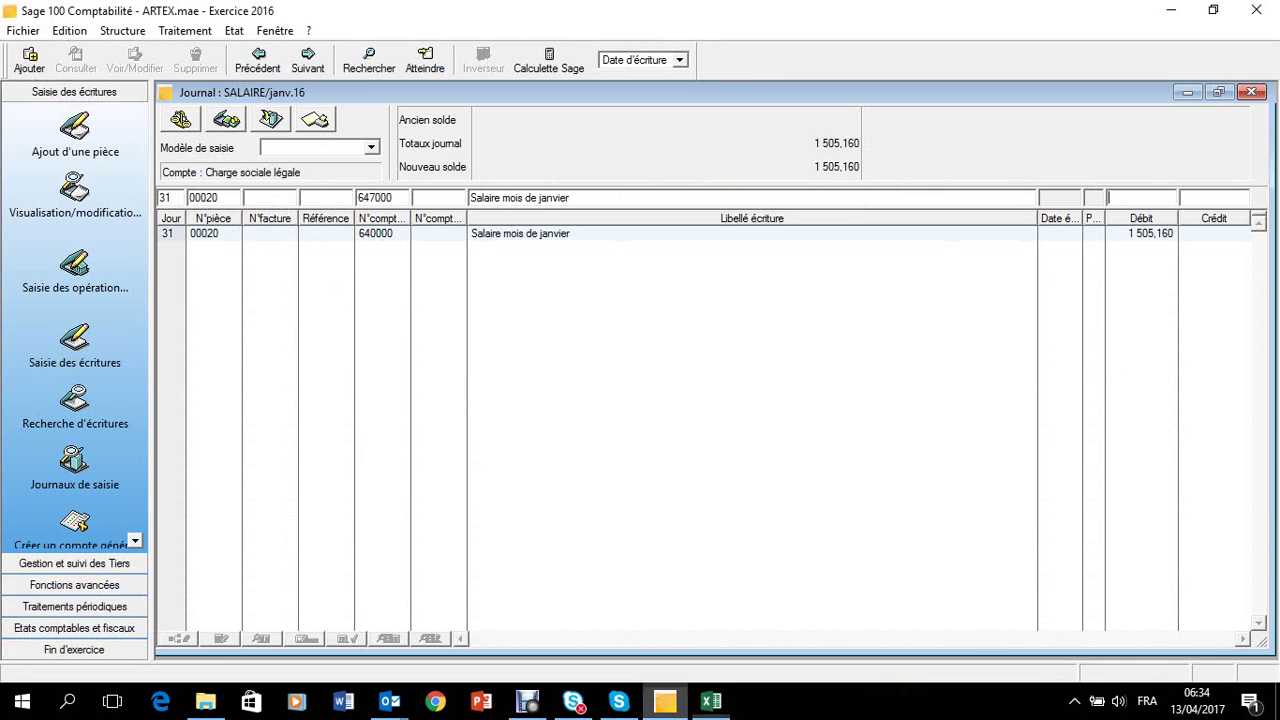
pyautogui.write('2')
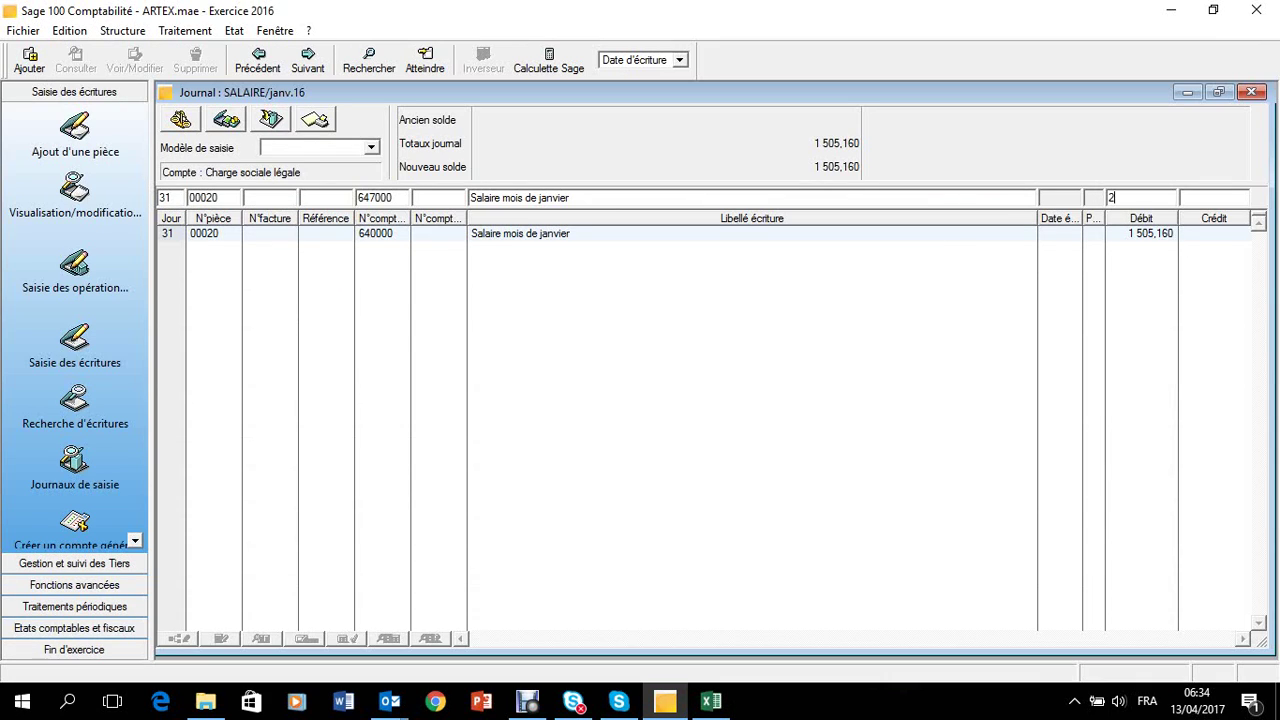
pyautogui.write('56,930')
pyautogui.press('Return')
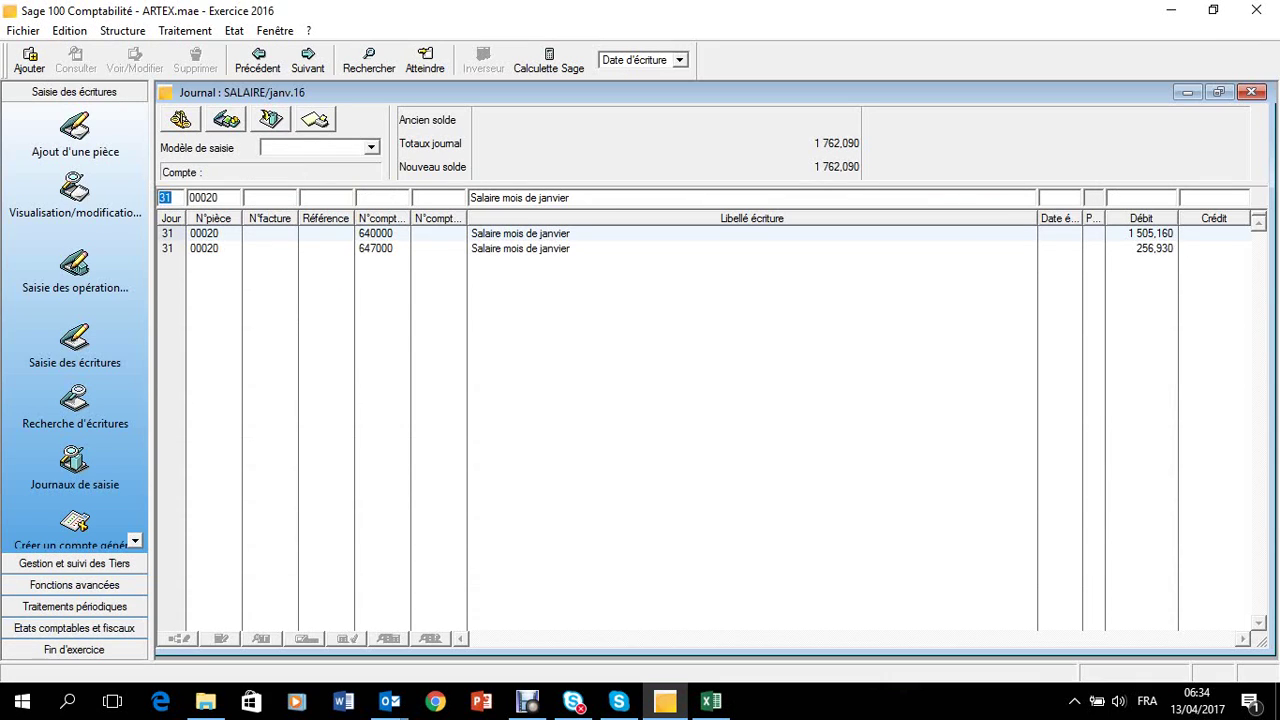
# Step: Add a salary entry line on account 661100, checking the total TFP in the Excel payroll workbook, and record it in Sage with a debit of 30,103
pyautogui.press('Tab')
pyautogui.press('Tab')
pyautogui.press('Tab')
pyautogui.press('Tab')
pyautogui.write('661100')
pyautogui.press('Tab')
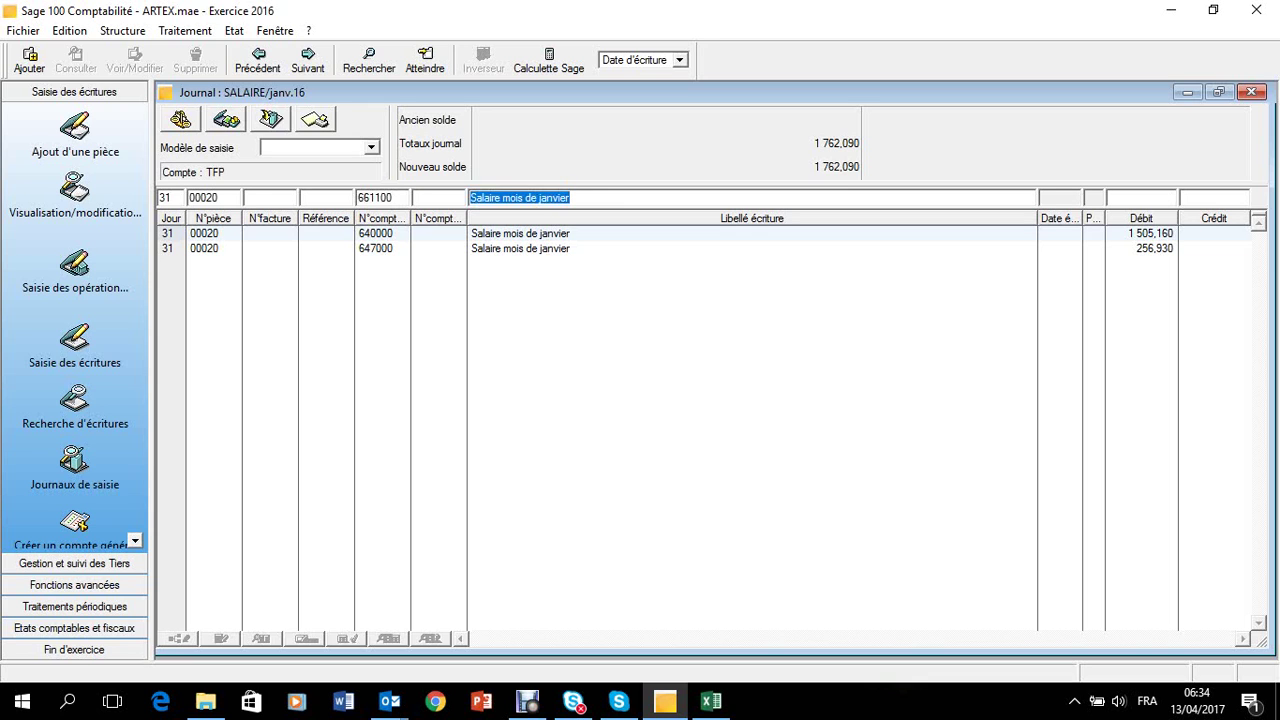
pyautogui.press('Tab')
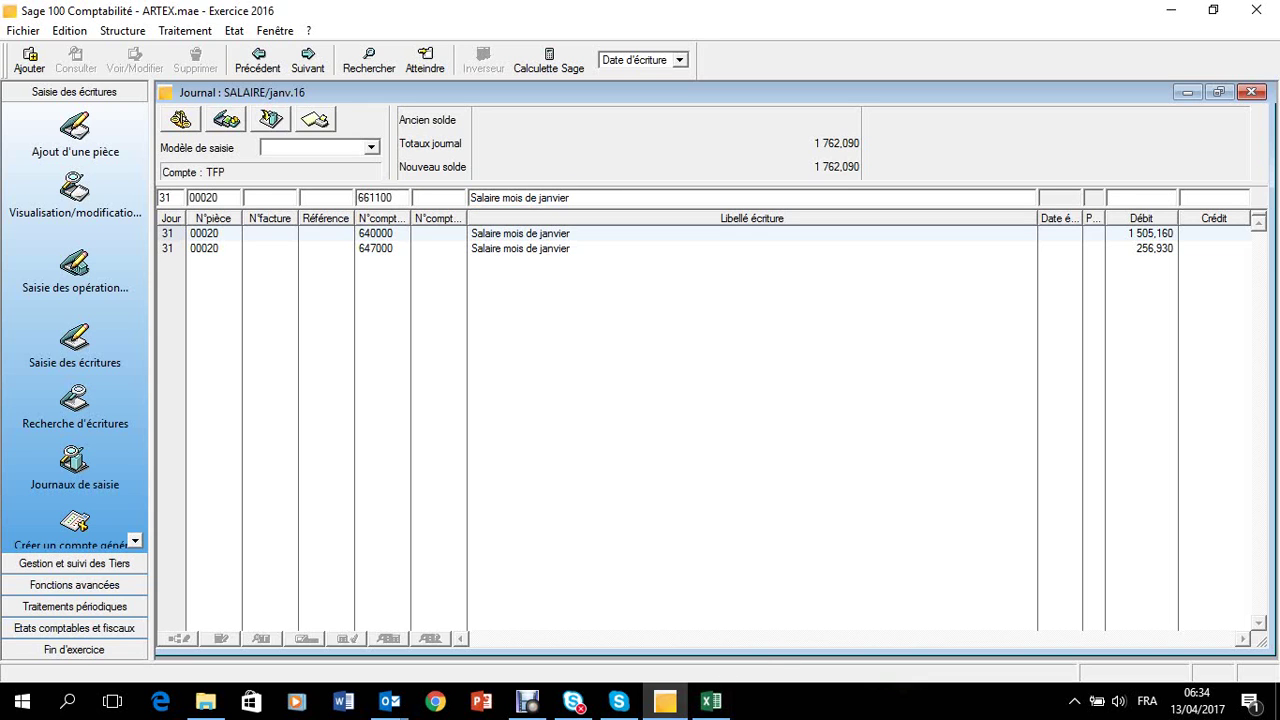
pyautogui.click(711, 701)
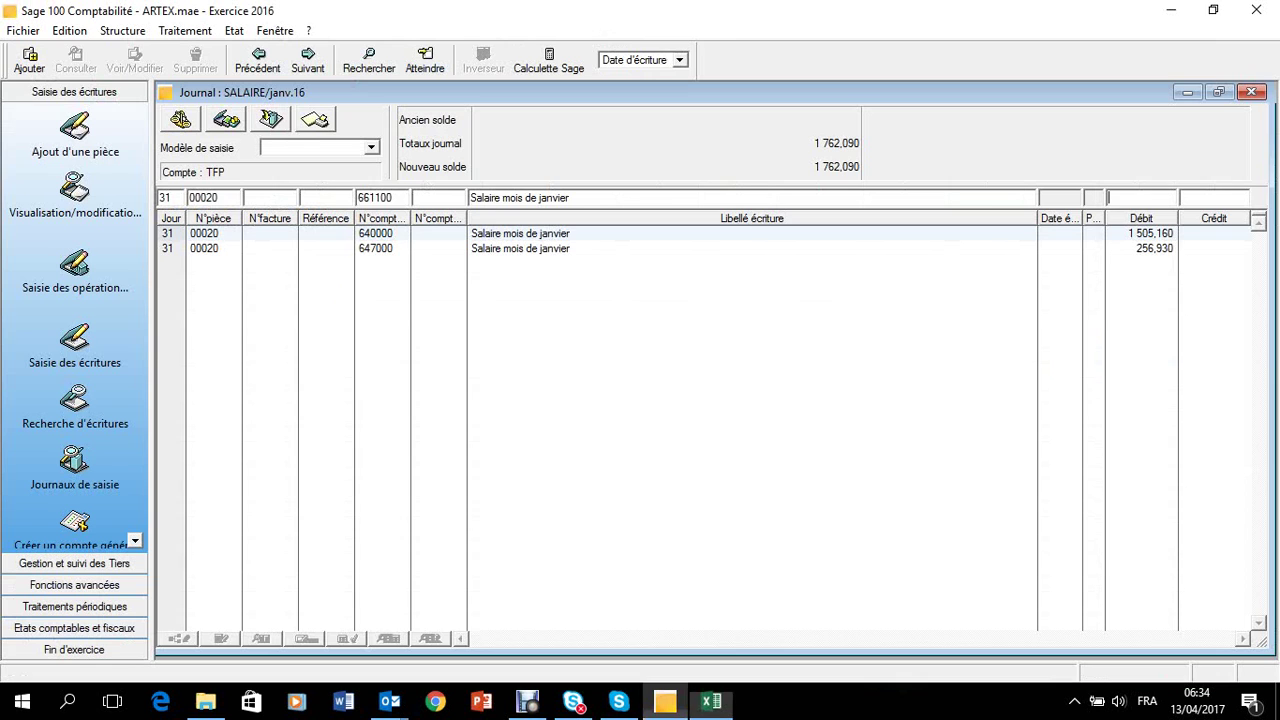
pyautogui.click(665, 701)
pyautogui.write('30,103')
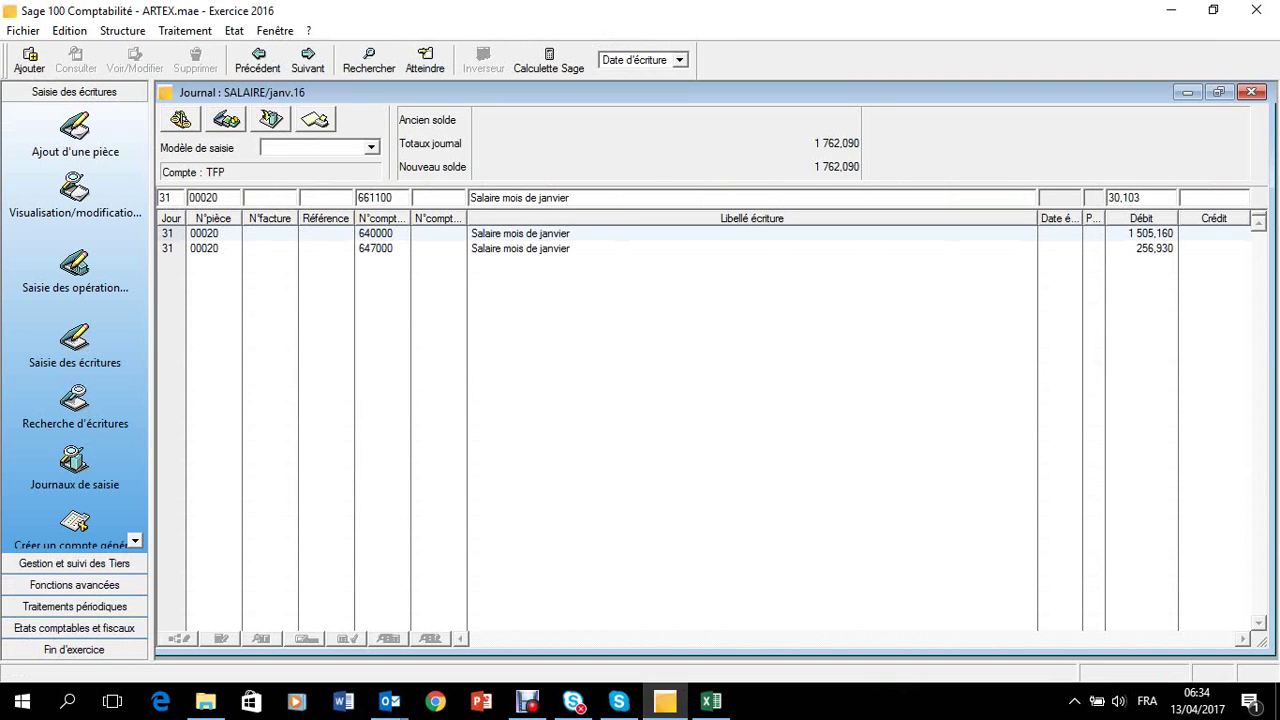
pyautogui.press('Return')
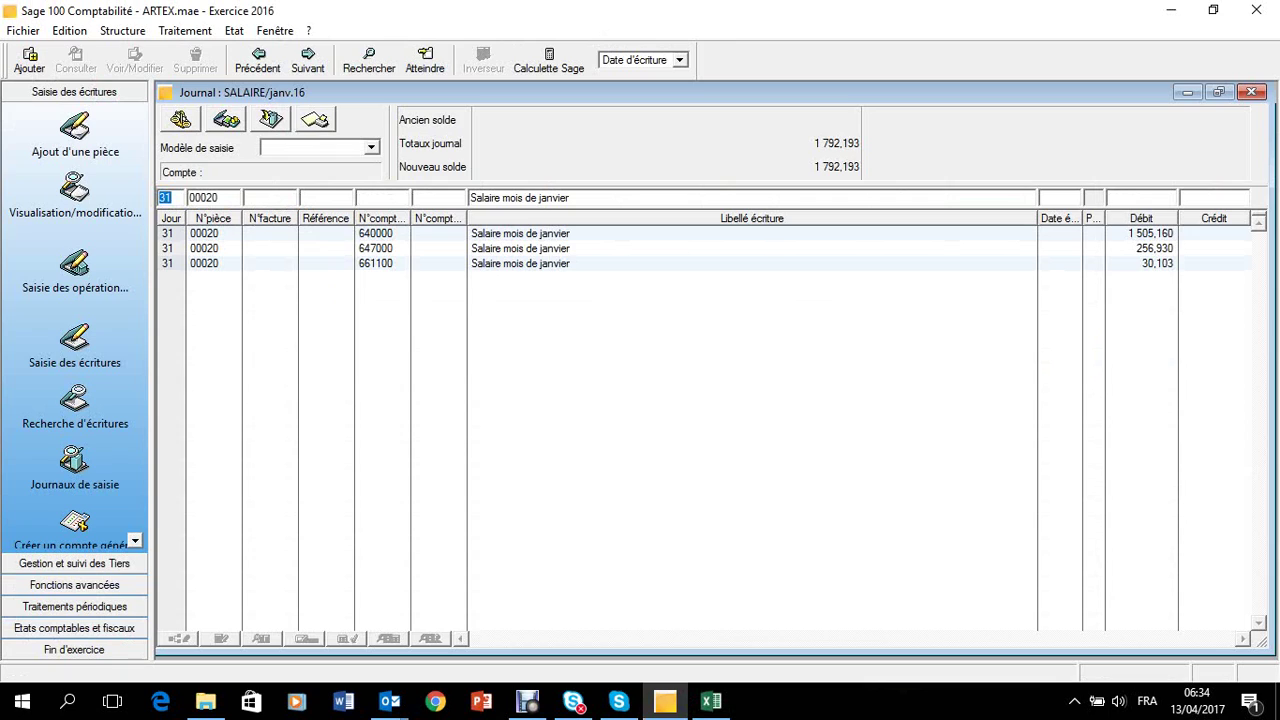
# Step: Add a line on account 661200, look up the total FOPROLOS in the Excel payroll workbook, and record it in Sage with a debit of 15,052
pyautogui.press('Tab')
pyautogui.press('Tab')
pyautogui.press('Tab')
pyautogui.press('Tab')
pyautogui.write('661200')
pyautogui.press('Tab')
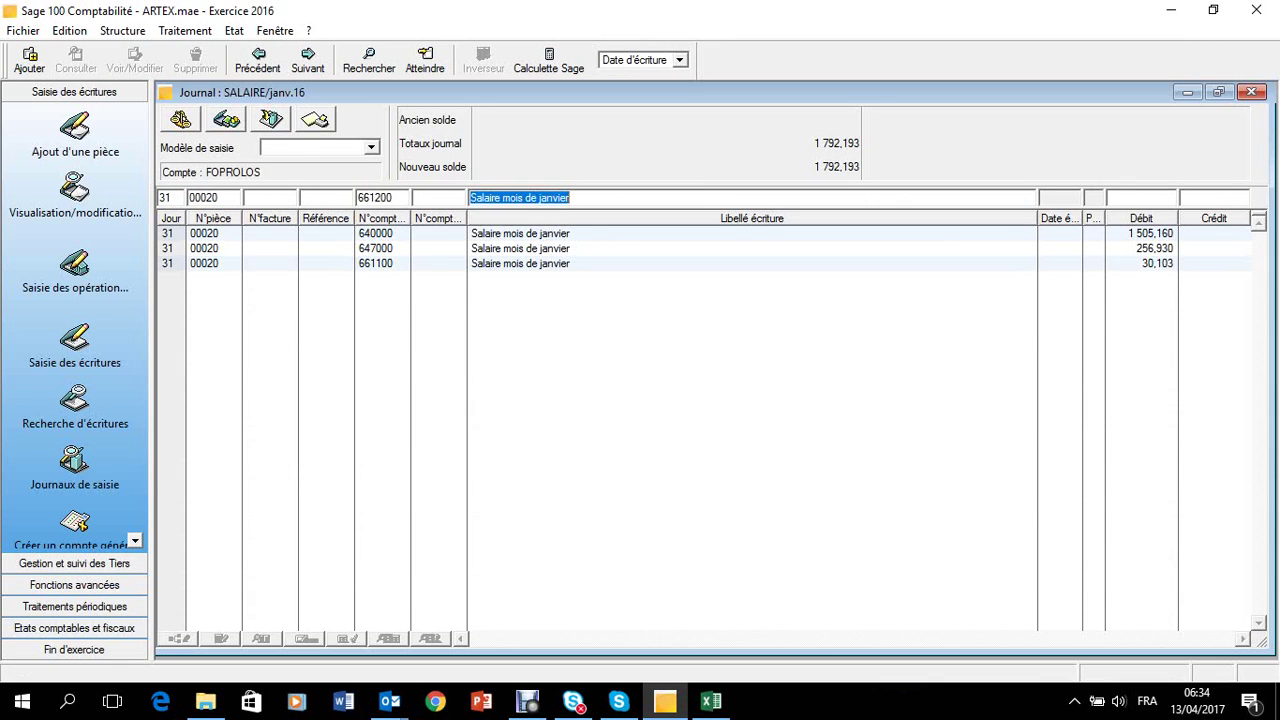
pyautogui.press('Tab')
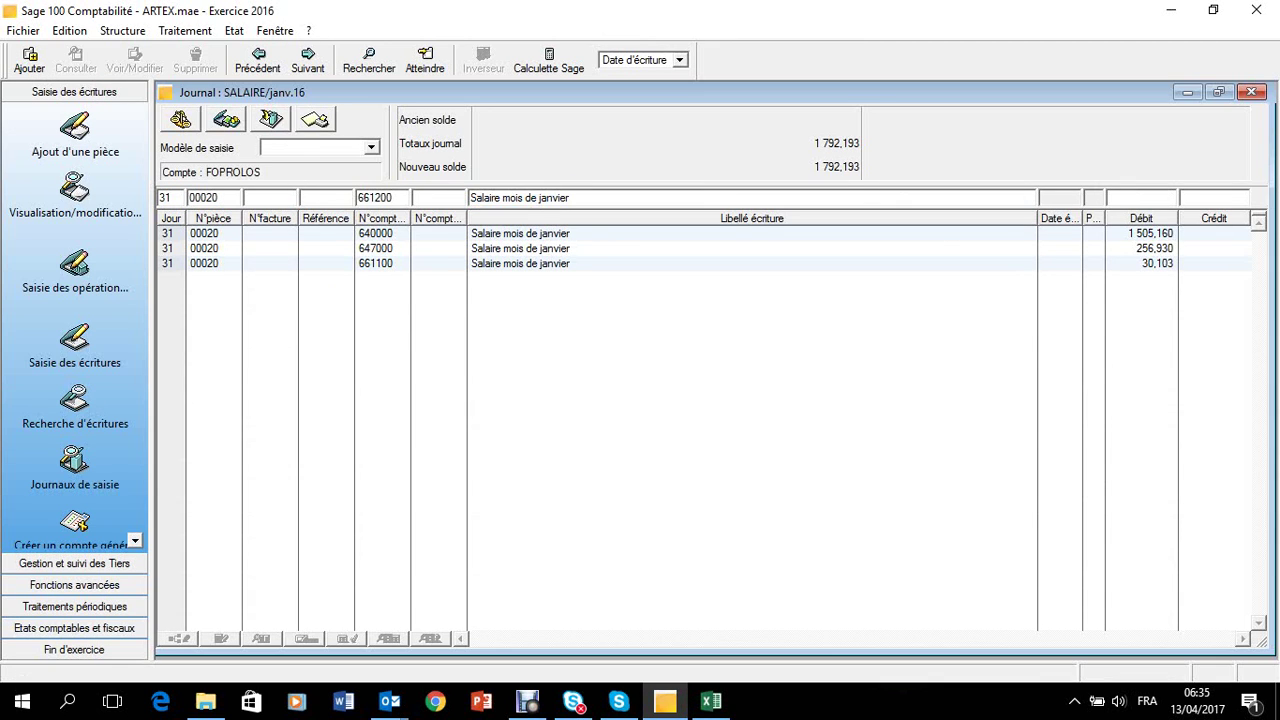
pyautogui.click(711, 701)
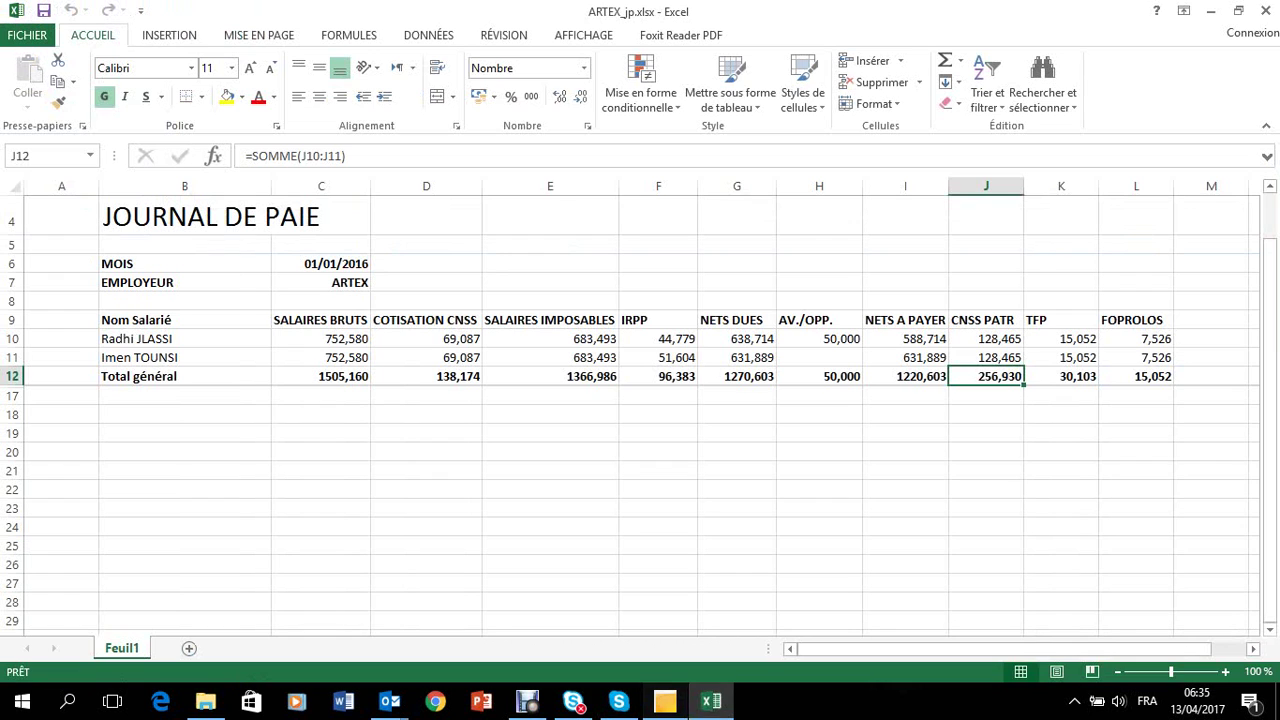
pyautogui.click(665, 701)
pyautogui.write('15,052')
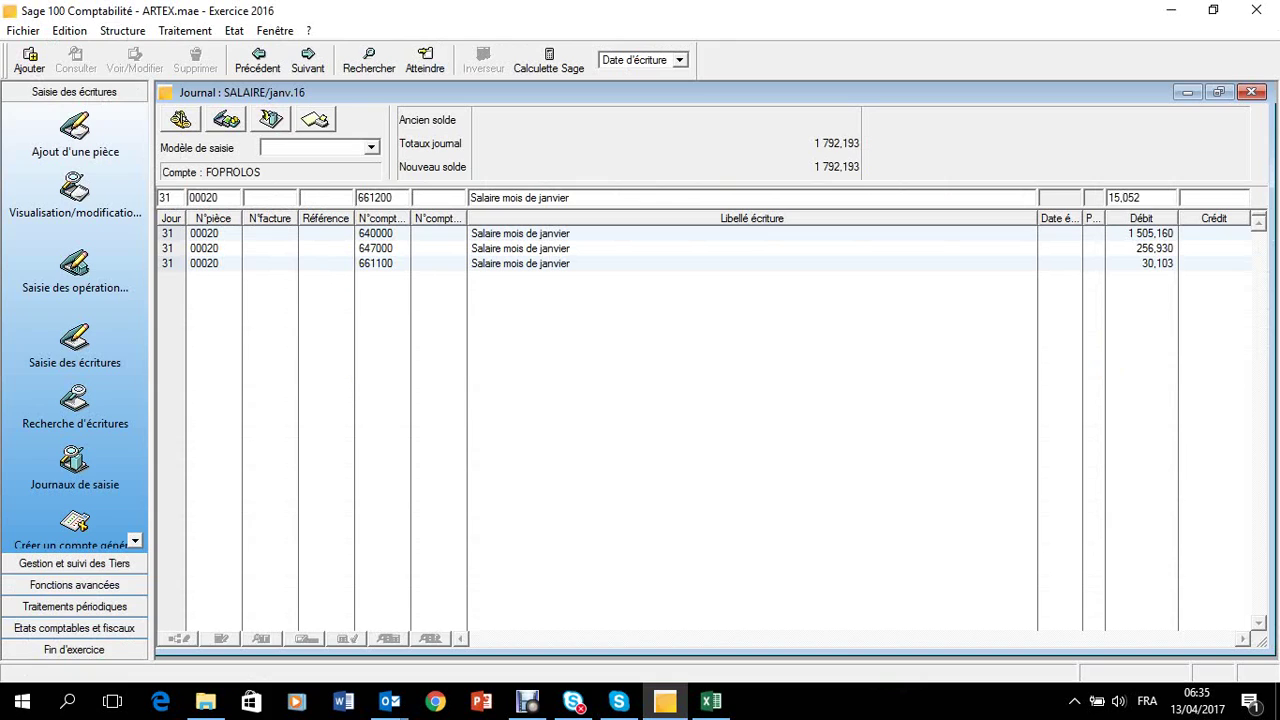
pyautogui.press('Return')
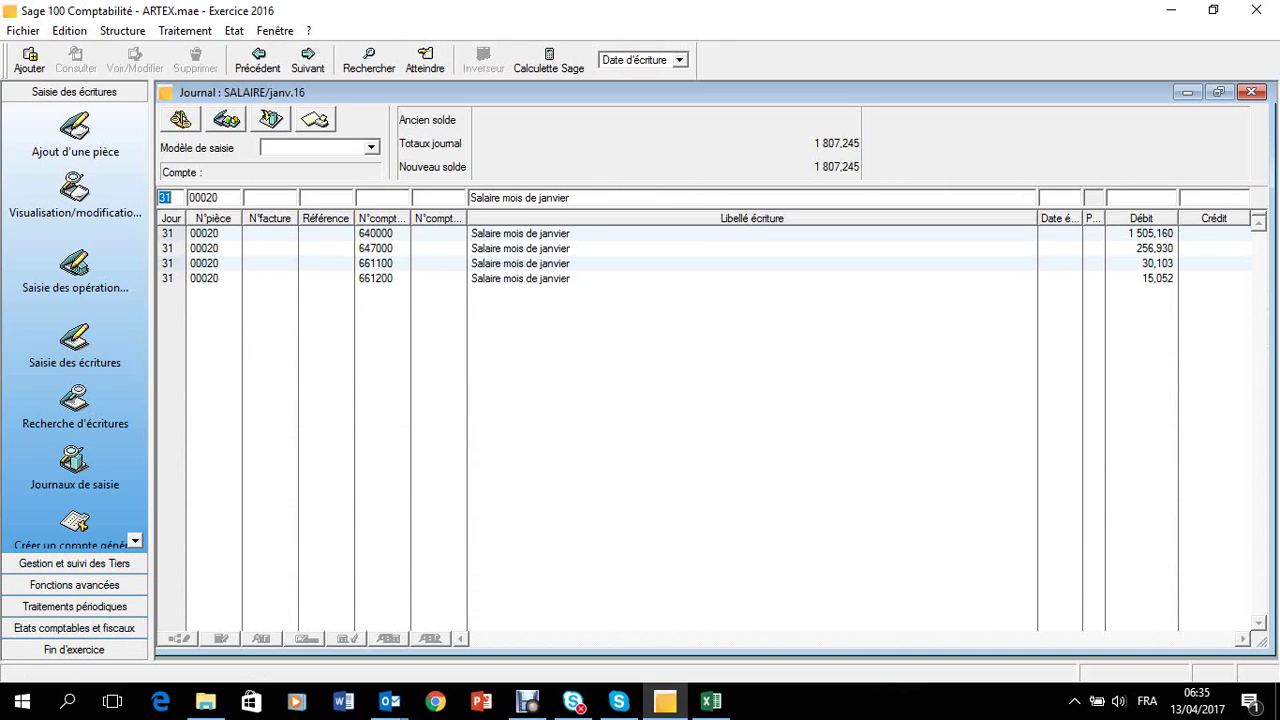
# Step: Add a line on account 432001, look up the total IRPP in the Excel payroll workbook, and record it in Sage with a credit of 96,383
pyautogui.press('Tab')
pyautogui.press('Tab')
pyautogui.press('Tab')
pyautogui.write('432001')
pyautogui.press('Tab')
pyautogui.press('Tab')
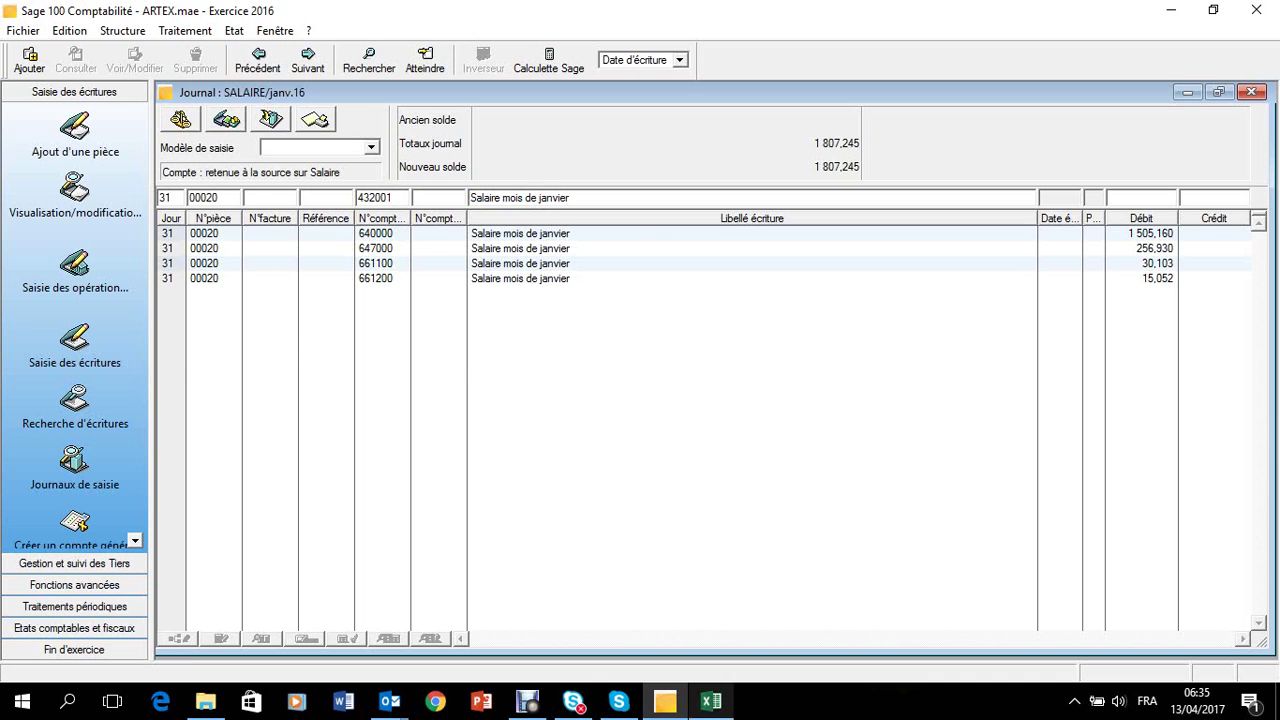
pyautogui.hotkey('alt', 'Tab')
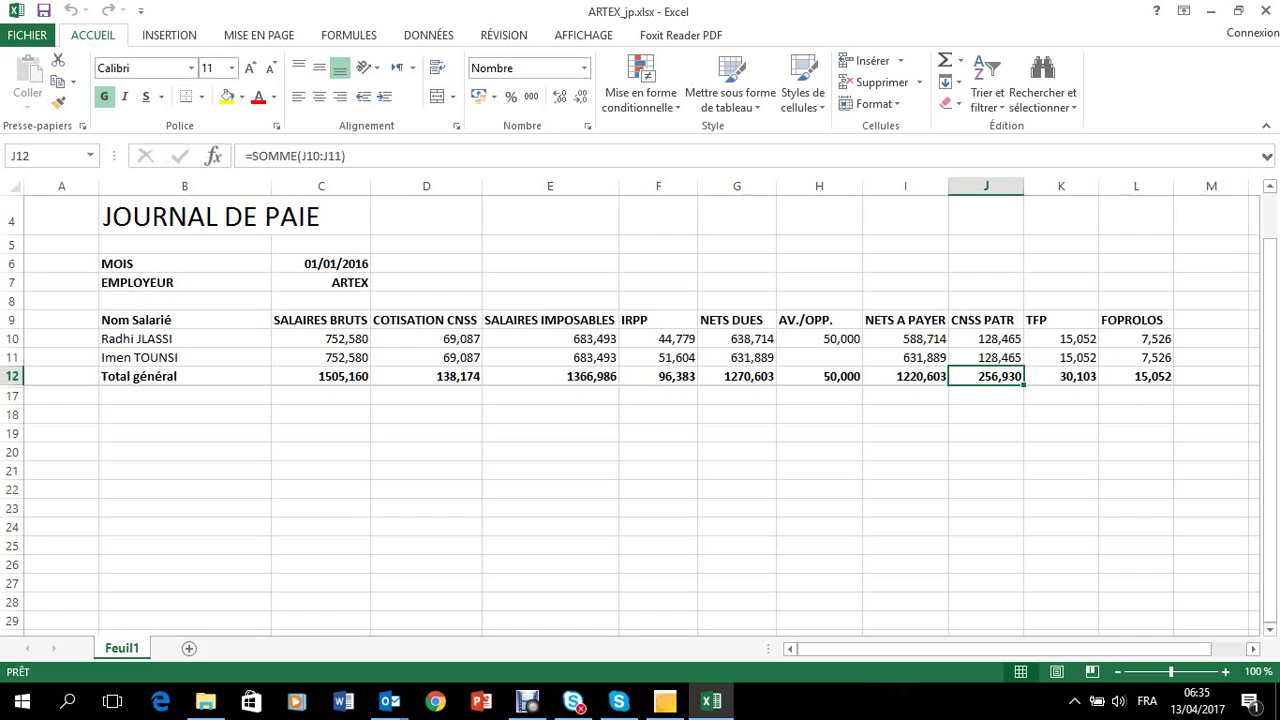
pyautogui.click(658, 376)
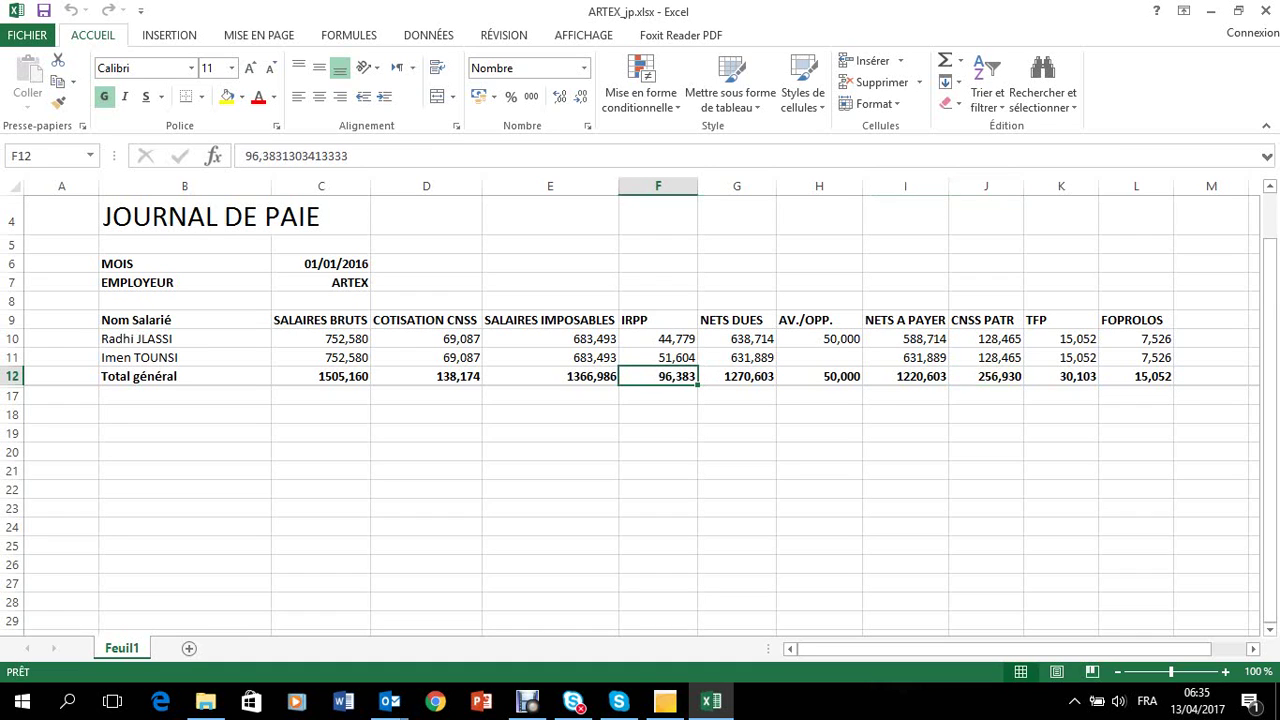
pyautogui.hotkey('alt', 'Tab')
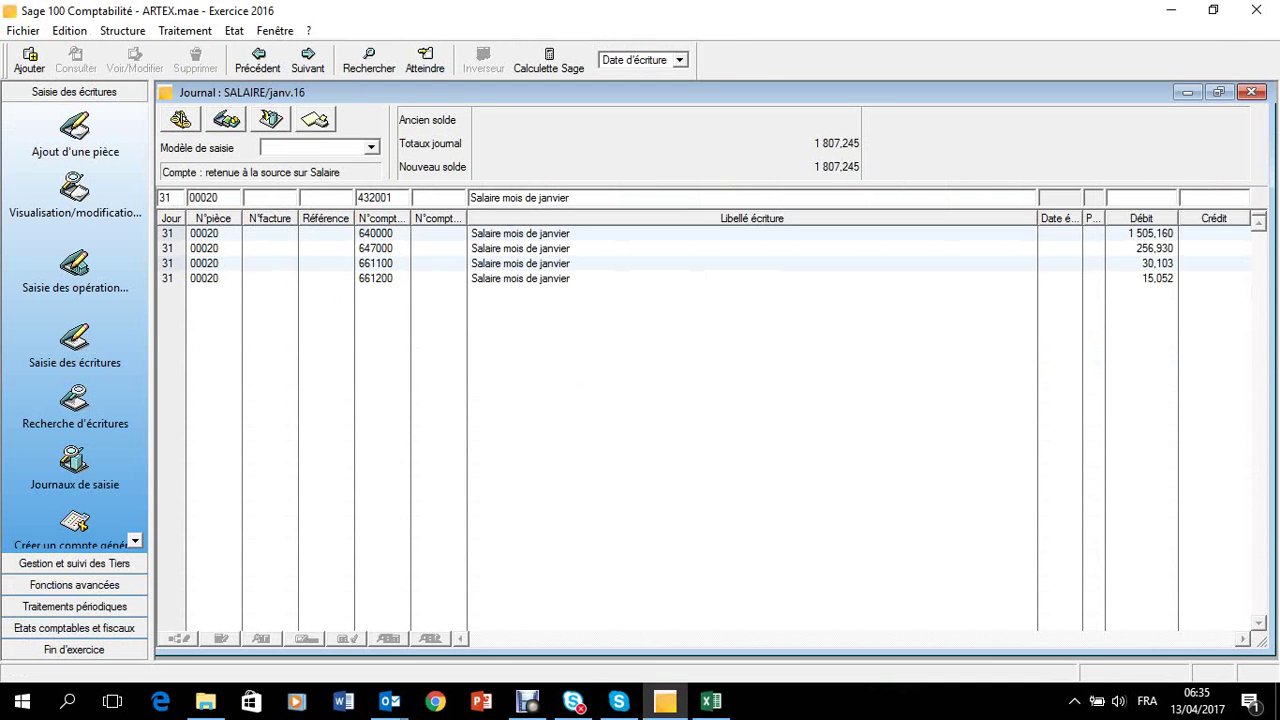
pyautogui.write('96,383')
pyautogui.press('Return')
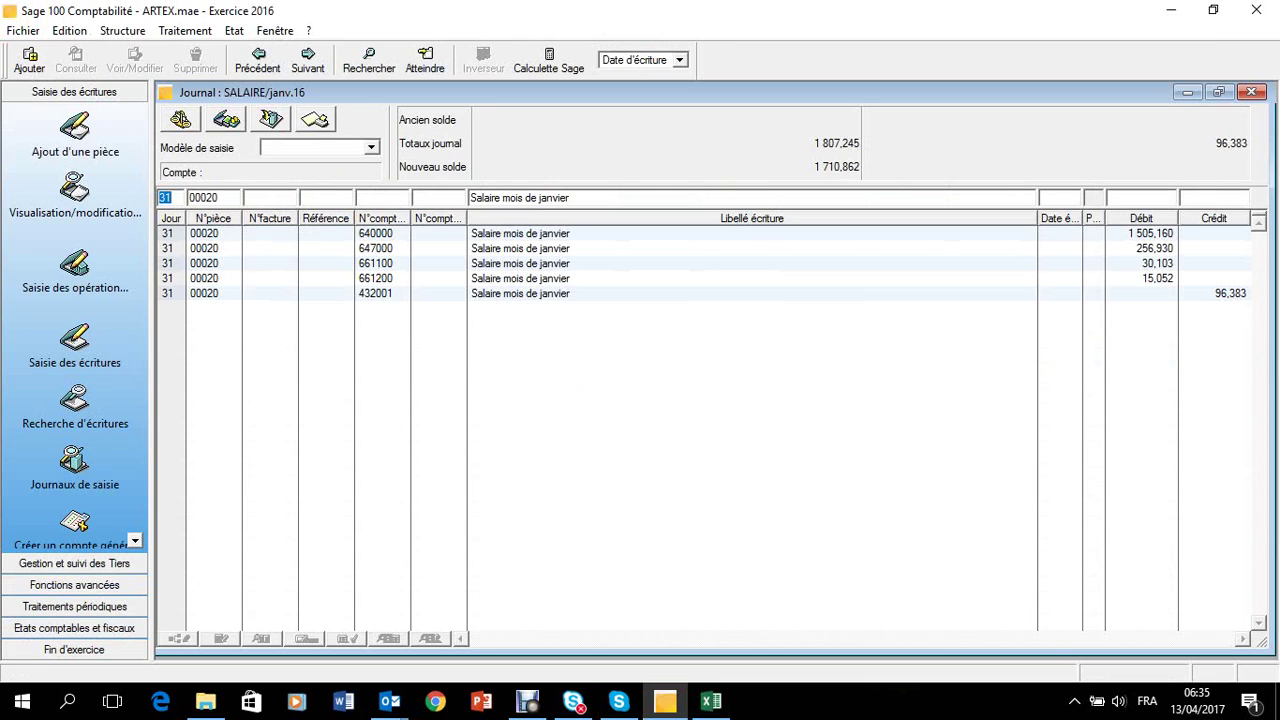
# Step: Record a salary entry line on account 421000 for the staff advance with a credit of 50
pyautogui.press('Tab')
pyautogui.press('Tab')
pyautogui.press('Tab')
pyautogui.press('Tab')
pyautogui.write('421000')
pyautogui.press('Tab')
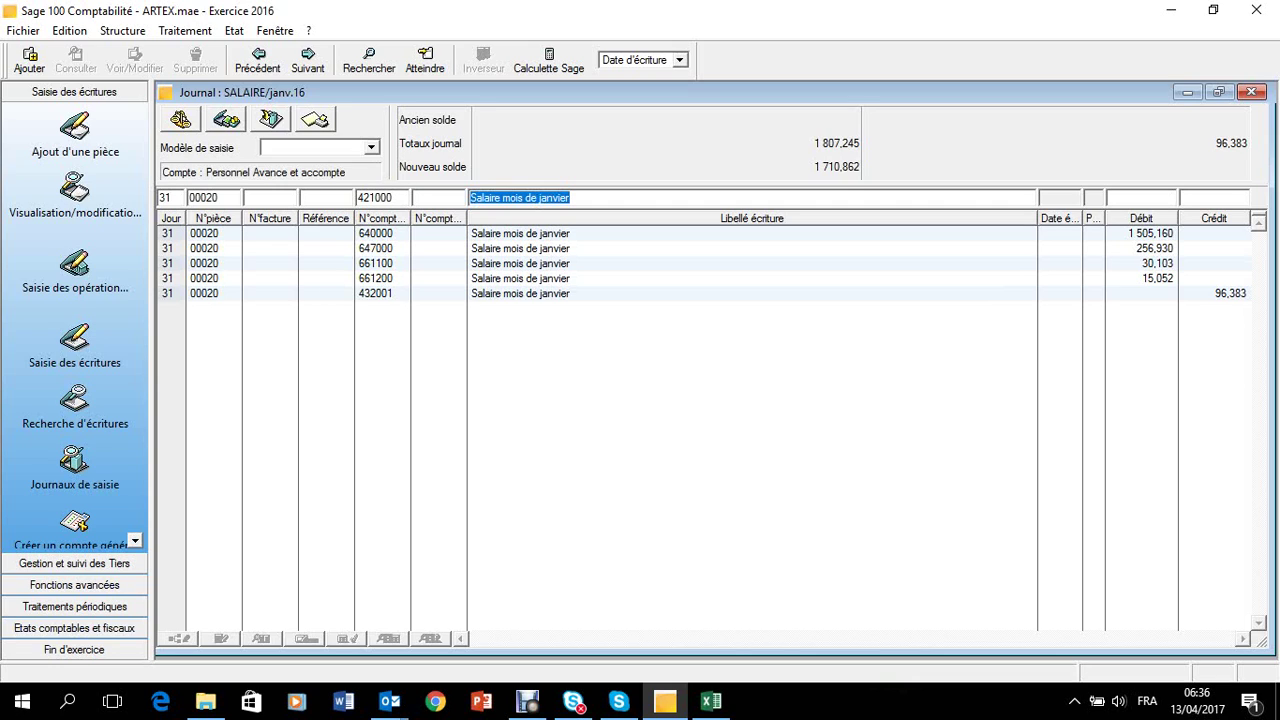
pyautogui.press('Tab')
pyautogui.press('Tab')
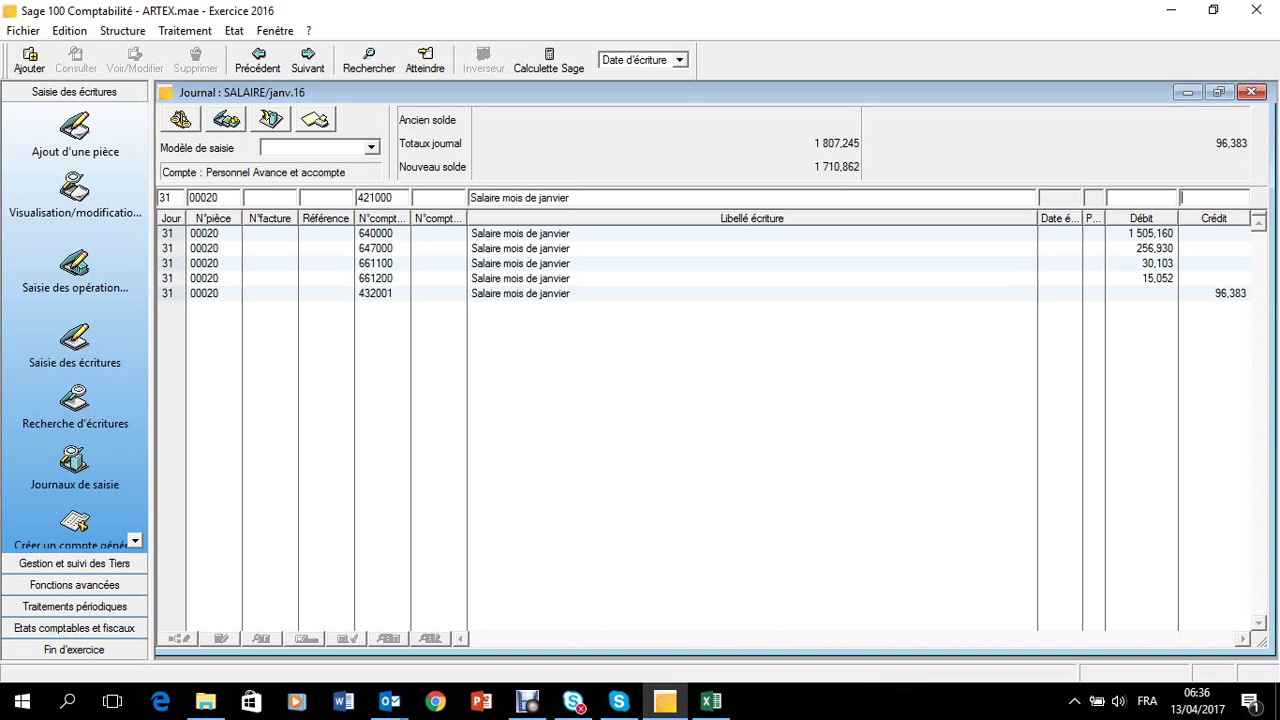
pyautogui.write('50')
pyautogui.press('Return')
# Step: Start a CNSS line of the January salary entry on account 453110, ready for its credit amount
pyautogui.press('Tab')
pyautogui.press('Tab')
pyautogui.press('Tab')
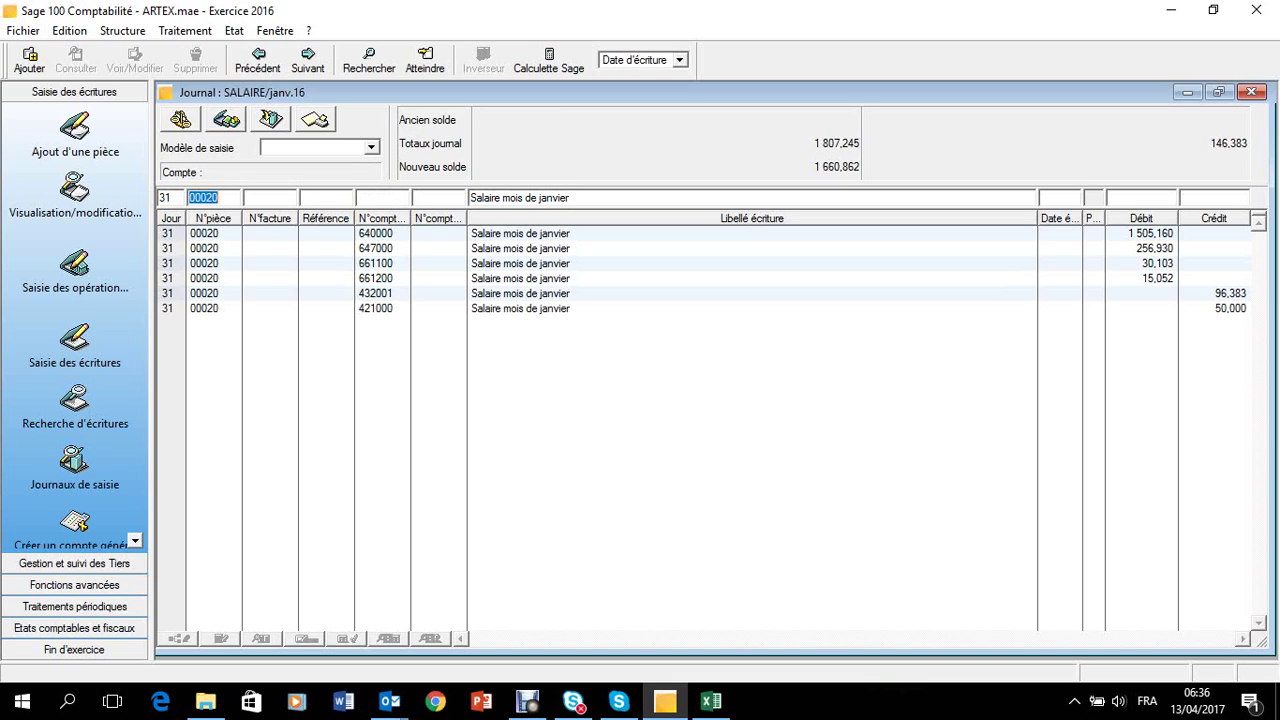
pyautogui.press('Tab')
pyautogui.write('453110')
pyautogui.press('Tab')
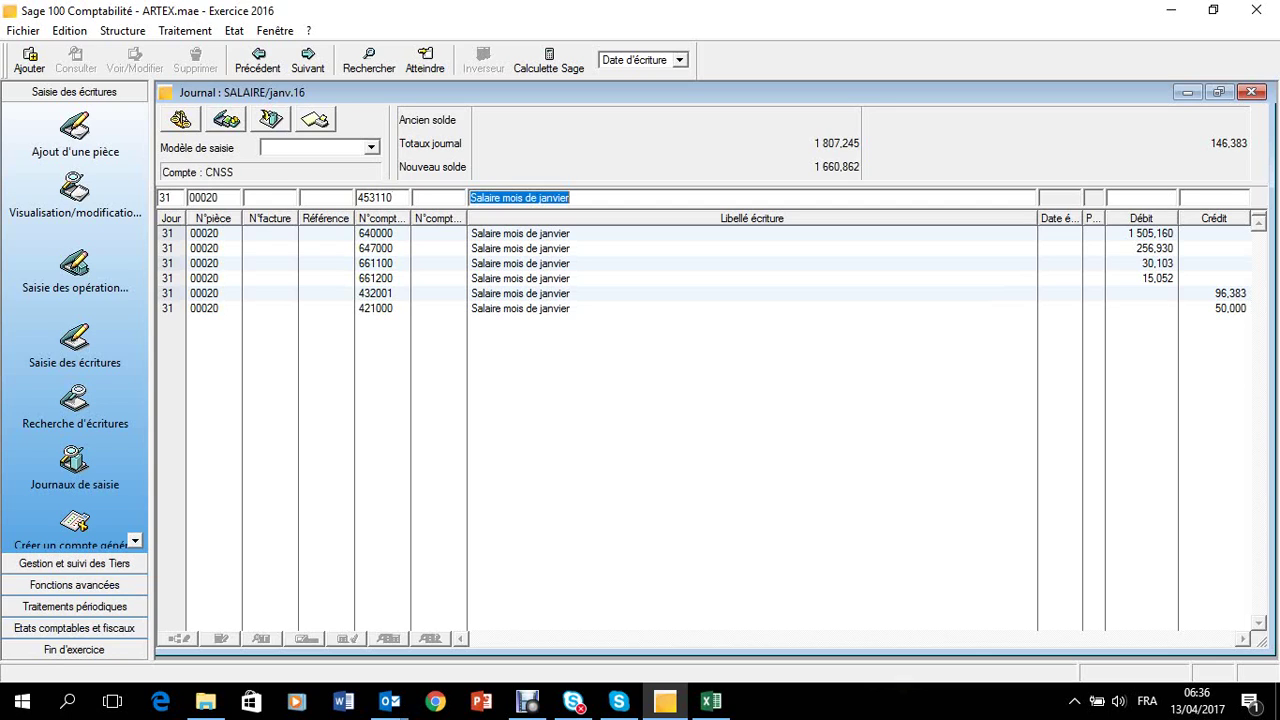
pyautogui.press('Tab')
pyautogui.press('Tab')
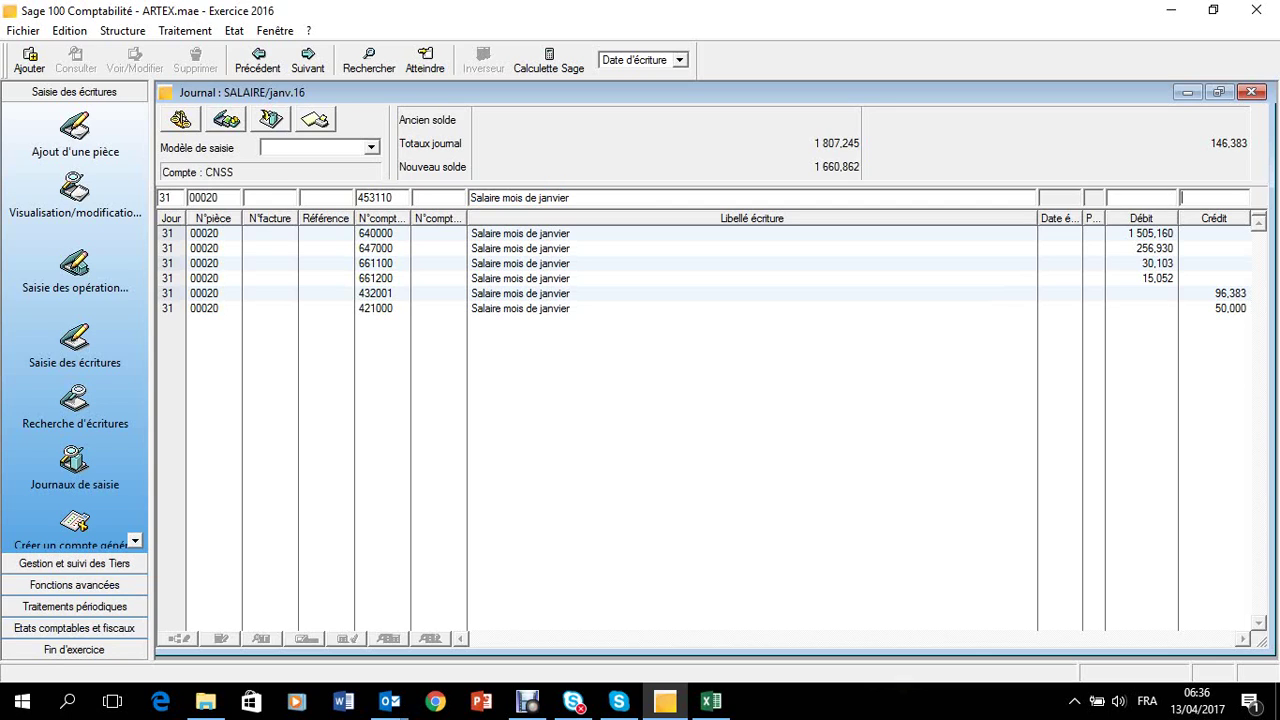
# Step: Look up the total employee and employer CNSS in the Excel payroll workbook and record the 453110 line in Sage with a credit of 395,104
pyautogui.hotkey('alt', 'Tab')
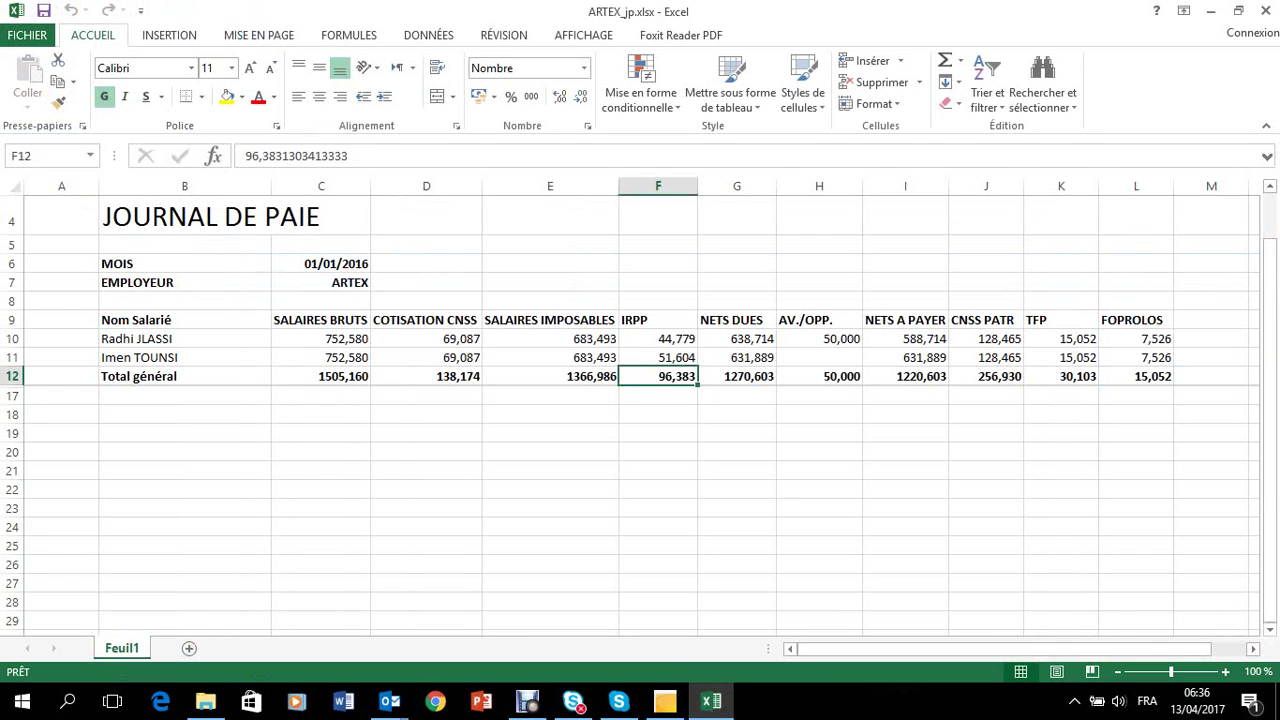
pyautogui.click(426, 376)
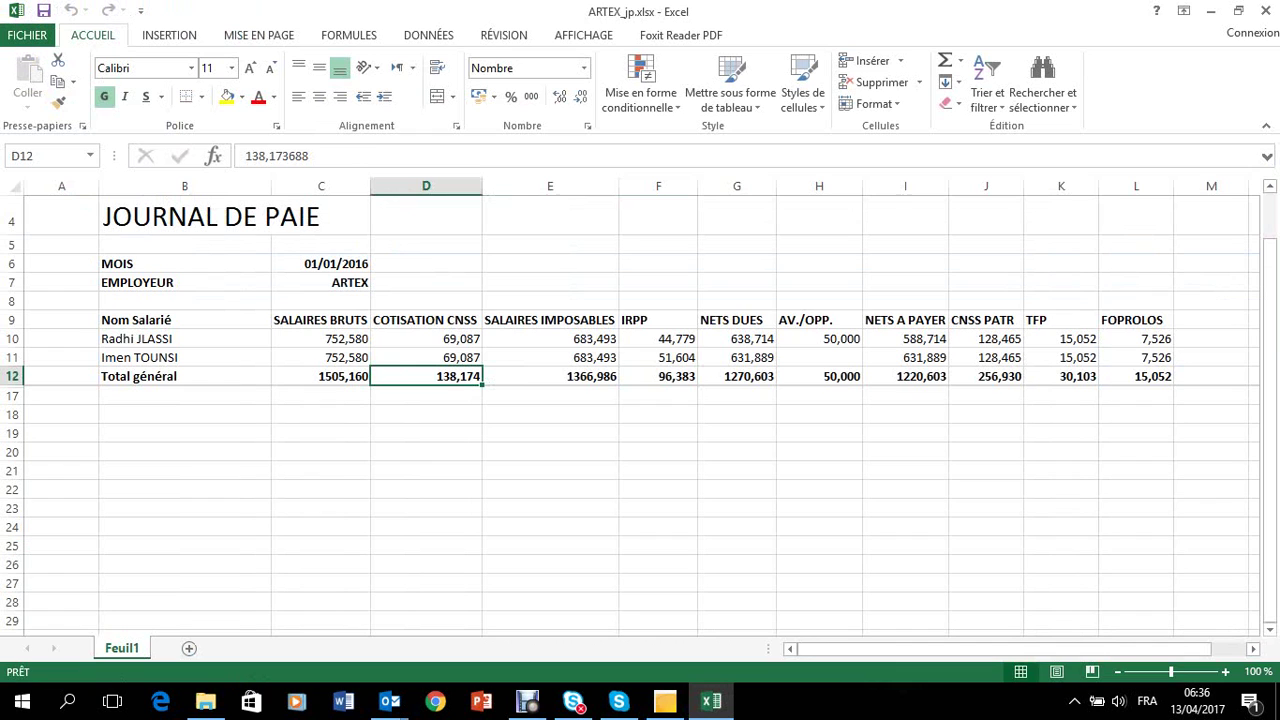
pyautogui.click(986, 376)
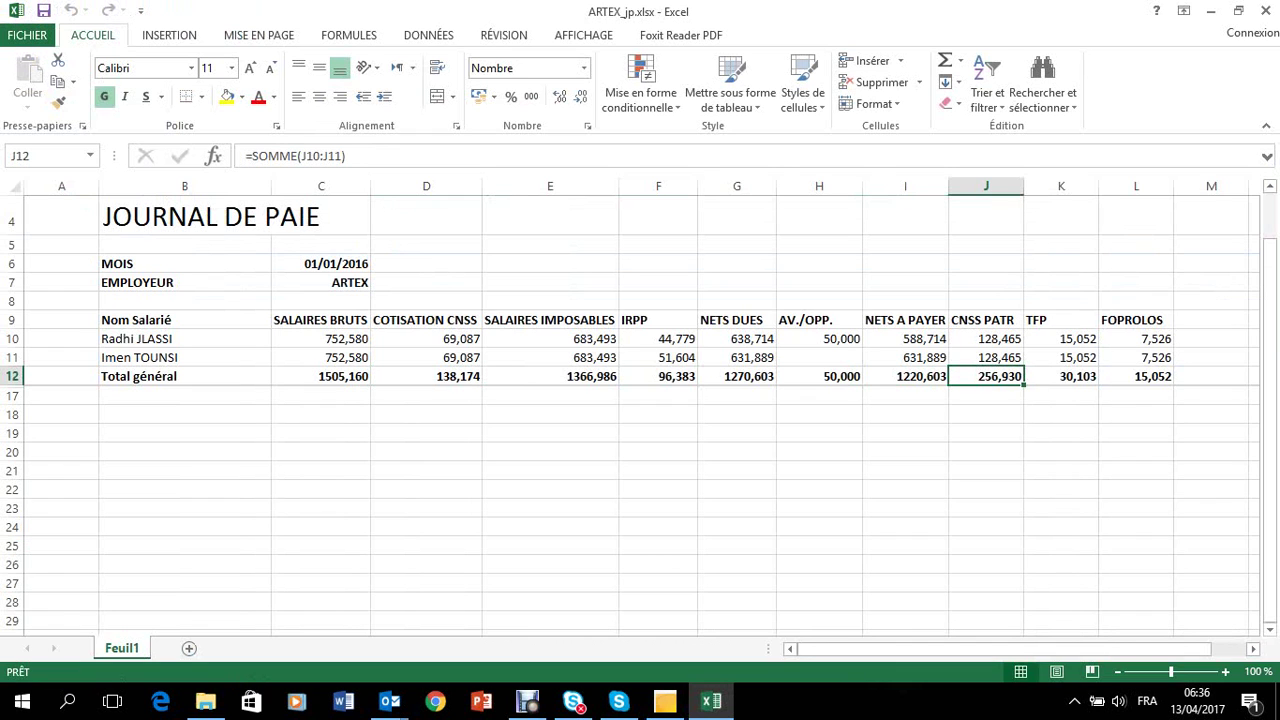
pyautogui.click(665, 701)
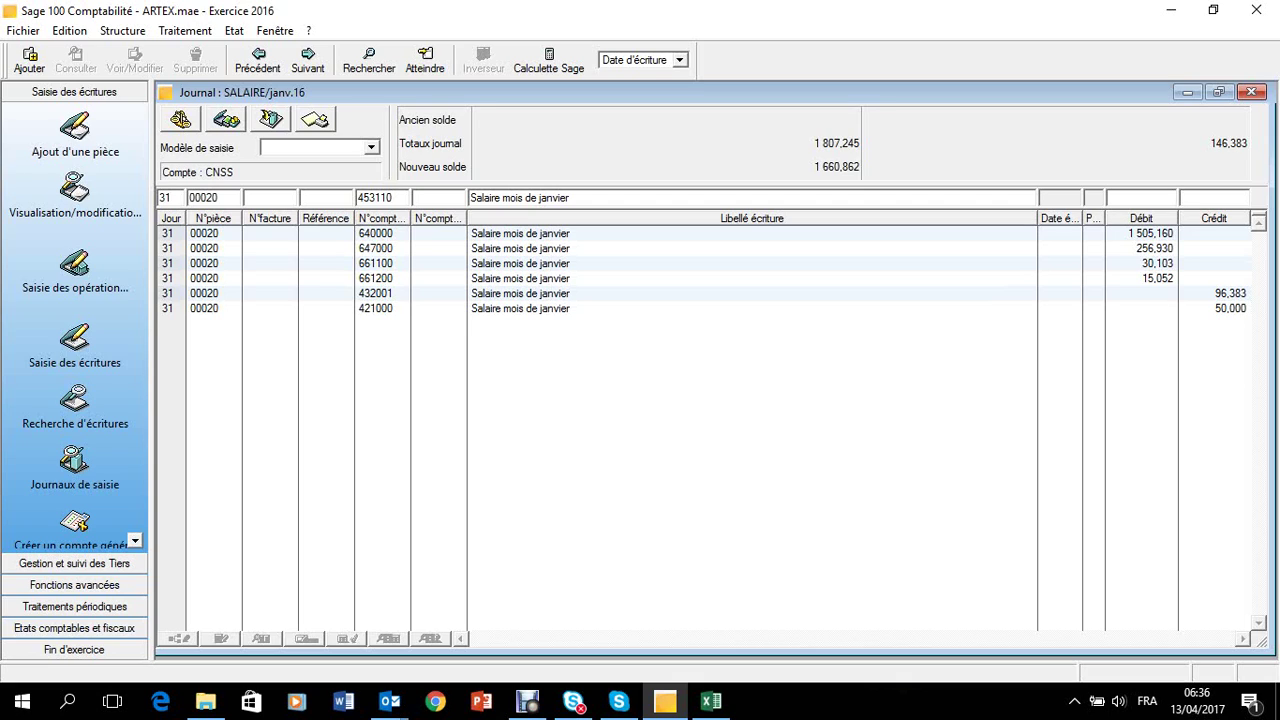
pyautogui.write('395,104')
pyautogui.press('Return')
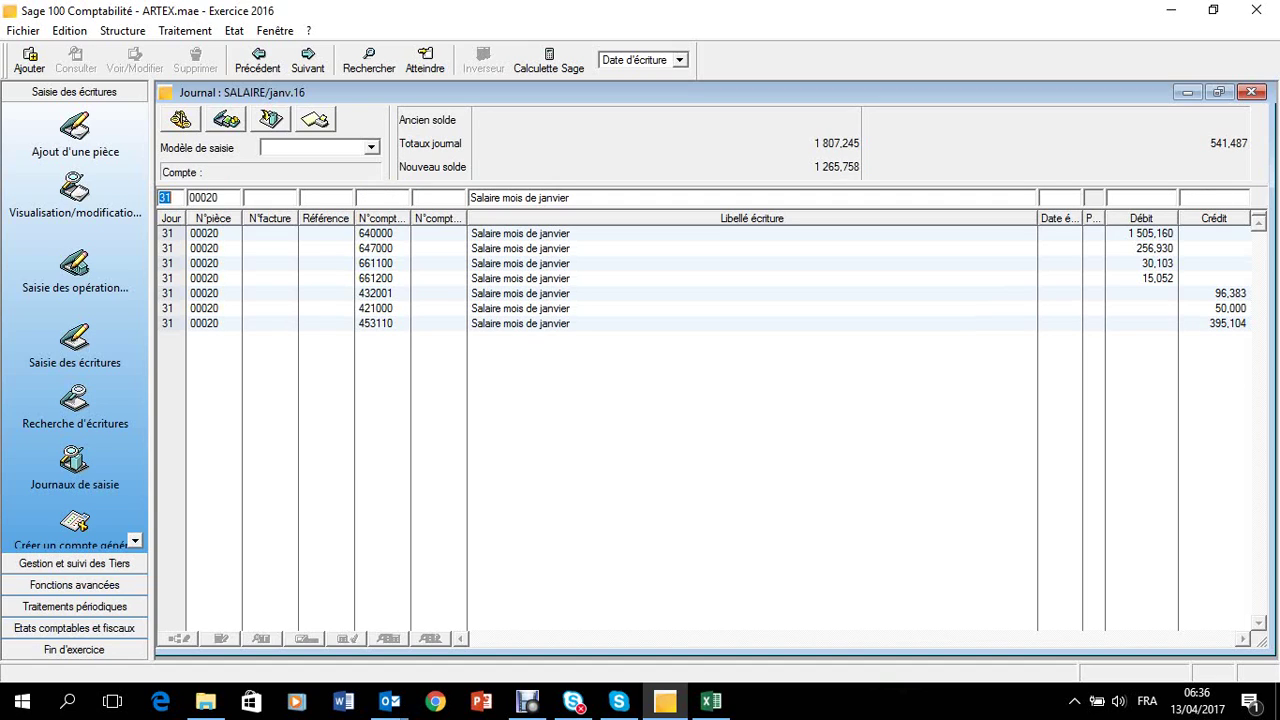
# Step: Start a line of the January salary entry on account 437000, ready for its credit amount
pyautogui.press('Tab')
pyautogui.press('Tab')
pyautogui.press('Tab')
pyautogui.press('Tab')
pyautogui.write('437000')
pyautogui.press('Tab')
pyautogui.press('Tab')
pyautogui.press('Tab')
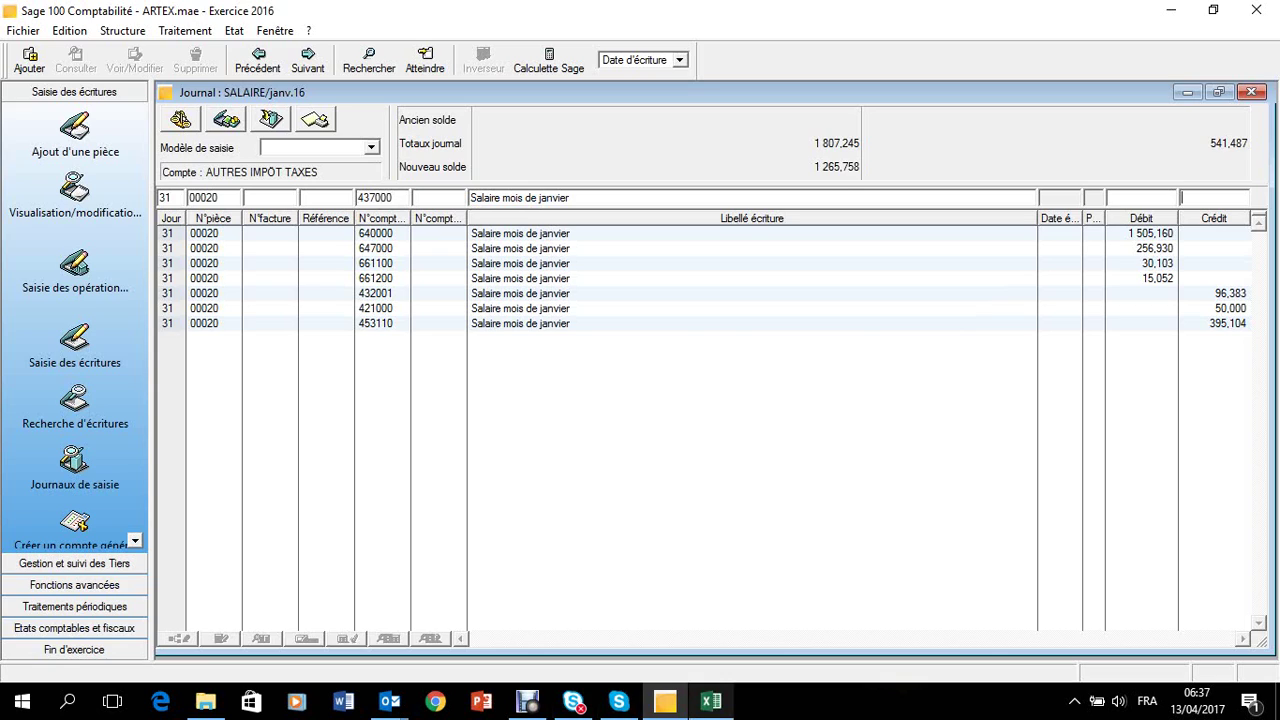
# Step: Look up the total TFP and FOPROLOS in the Excel payroll workbook and record the 437000 line in Sage with a credit of 45,155
pyautogui.click(711, 701)
pyautogui.click(1061, 376)
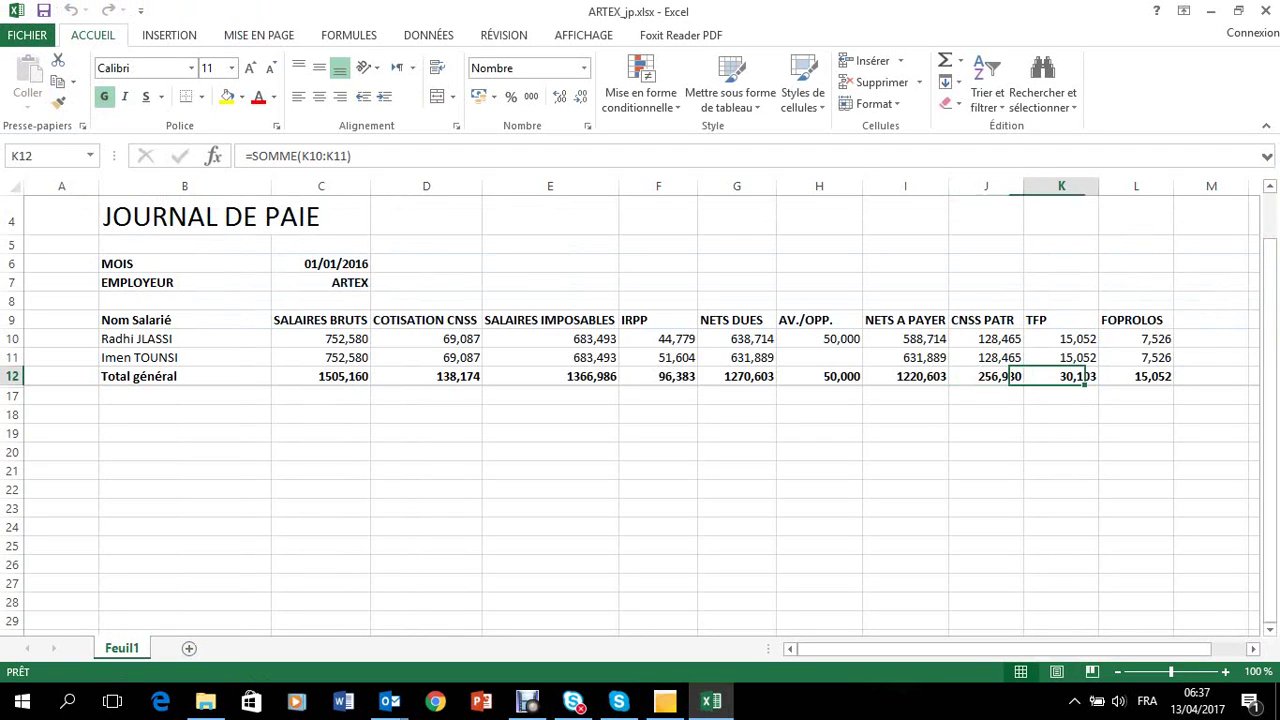
pyautogui.click(1136, 376)
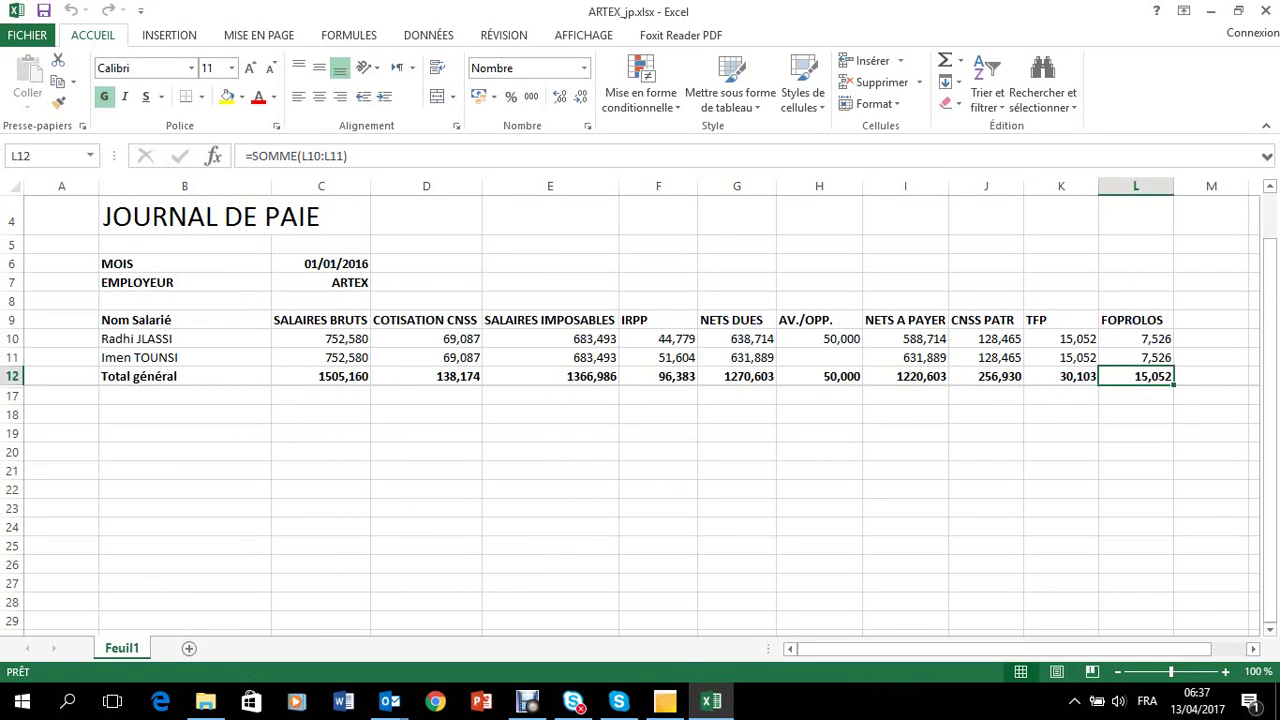
pyautogui.hotkey('alt', 'Tab')
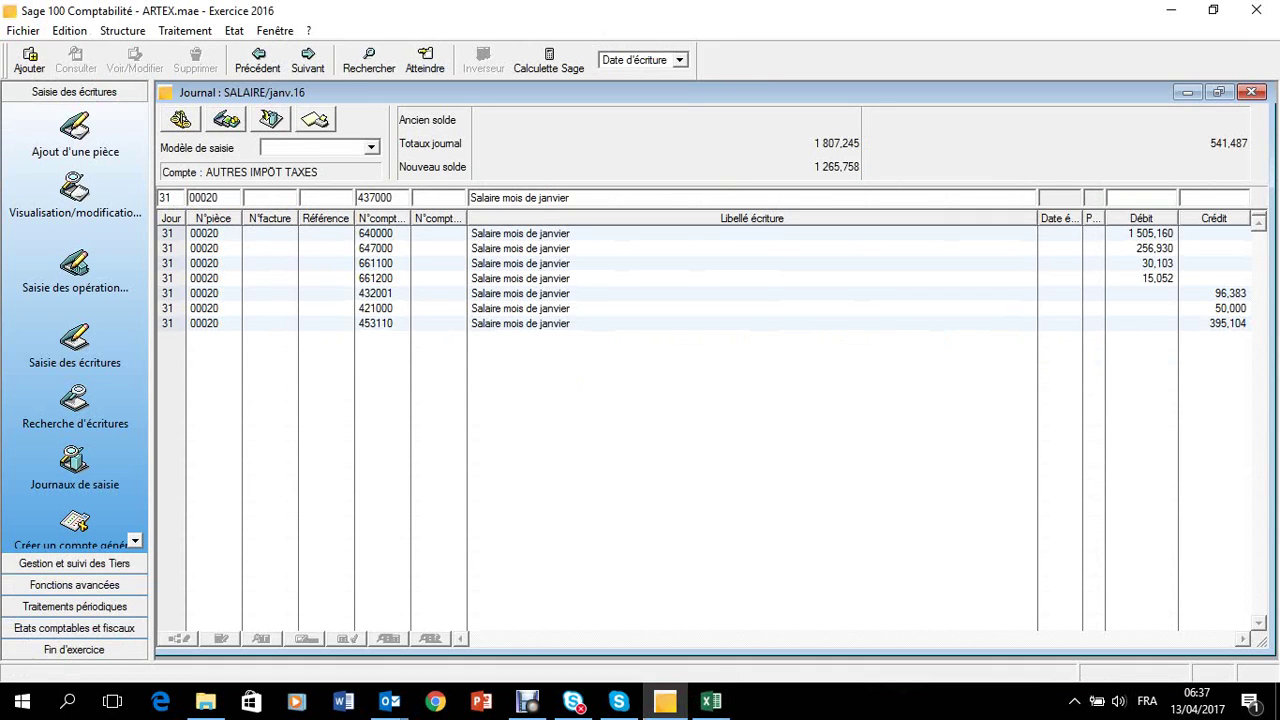
pyautogui.write('45,155')
pyautogui.press('Return')
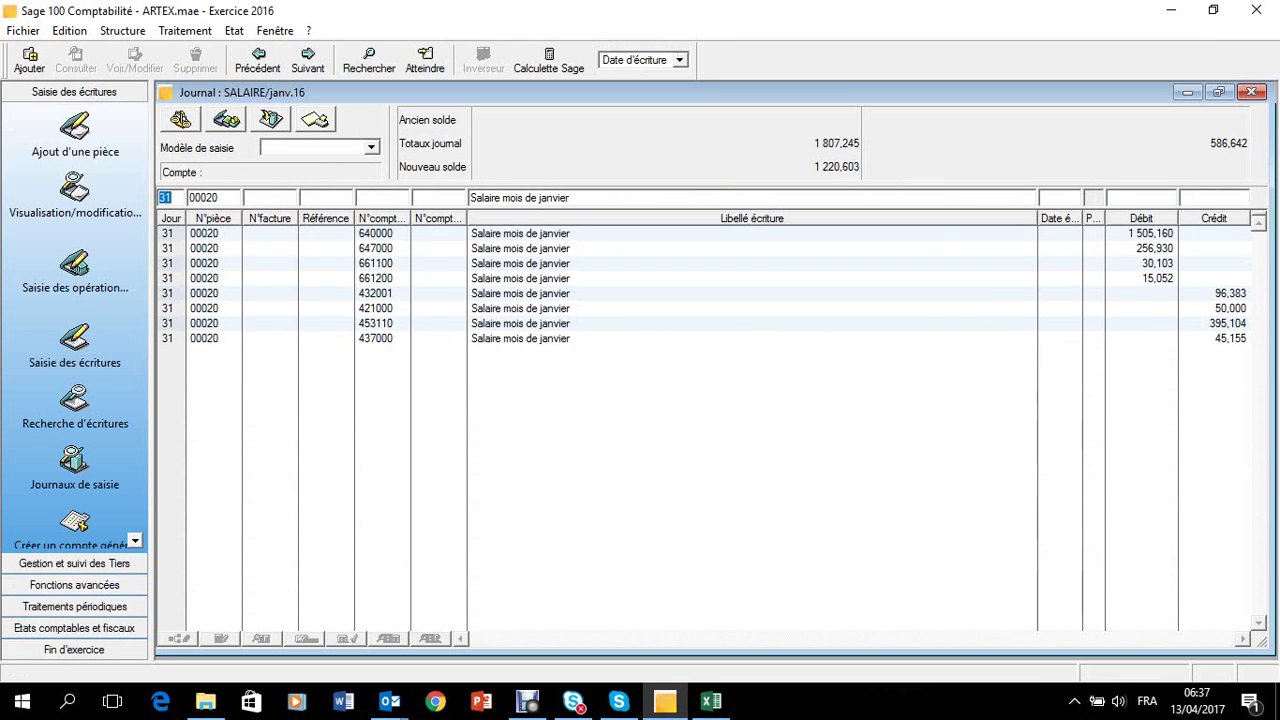
# Step: Start a salary entry line for the net pay due on account 425000
pyautogui.press('Tab')
pyautogui.press('Tab')
pyautogui.press('Tab')
pyautogui.press('Tab')
pyautogui.write('425000')
pyautogui.press('Tab')
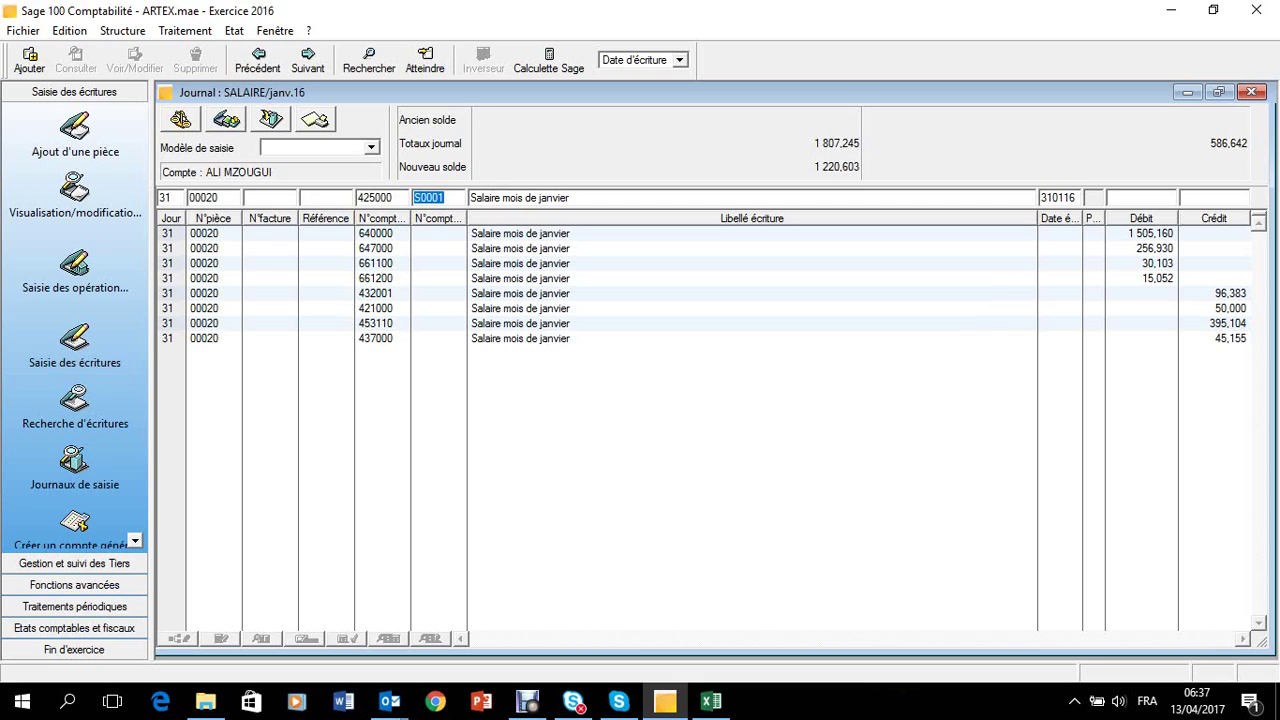
# Step: Replace the proposed third-party account on the 425000 line with that of the first employee listed in the payroll journal
pyautogui.press('Delete')
pyautogui.press('F4')
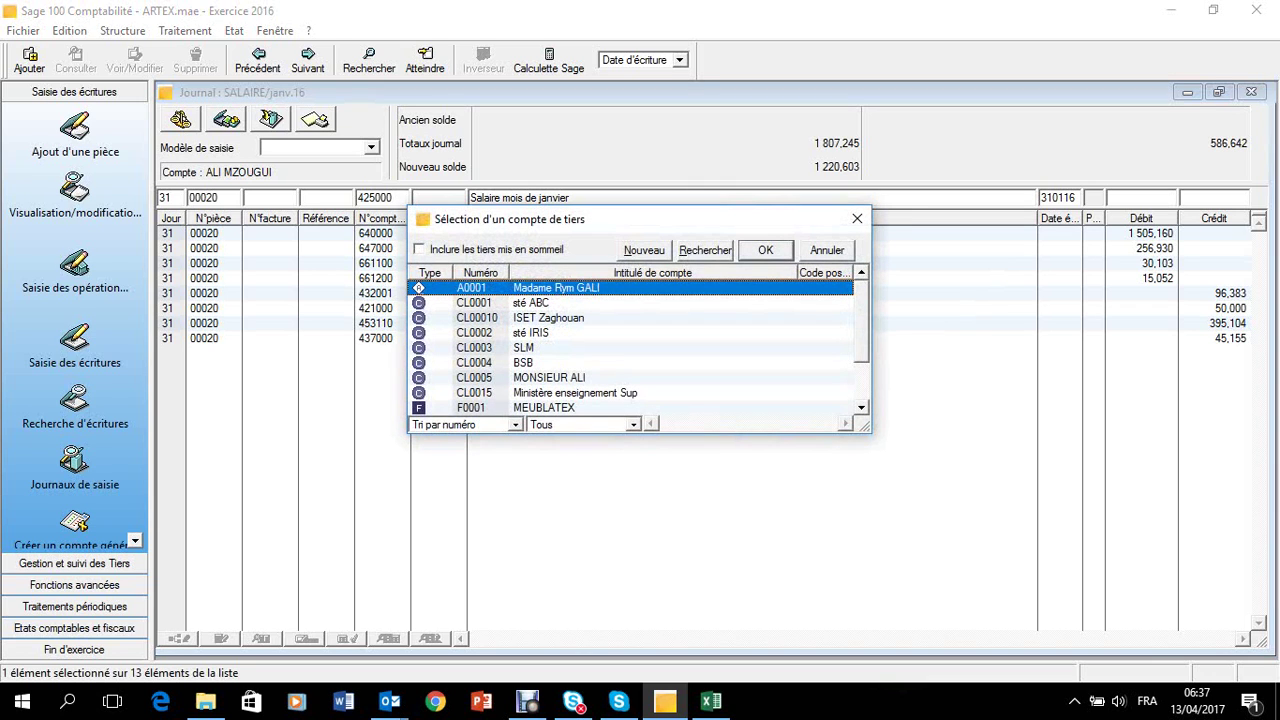
pyautogui.scroll(-2, 632, 347)
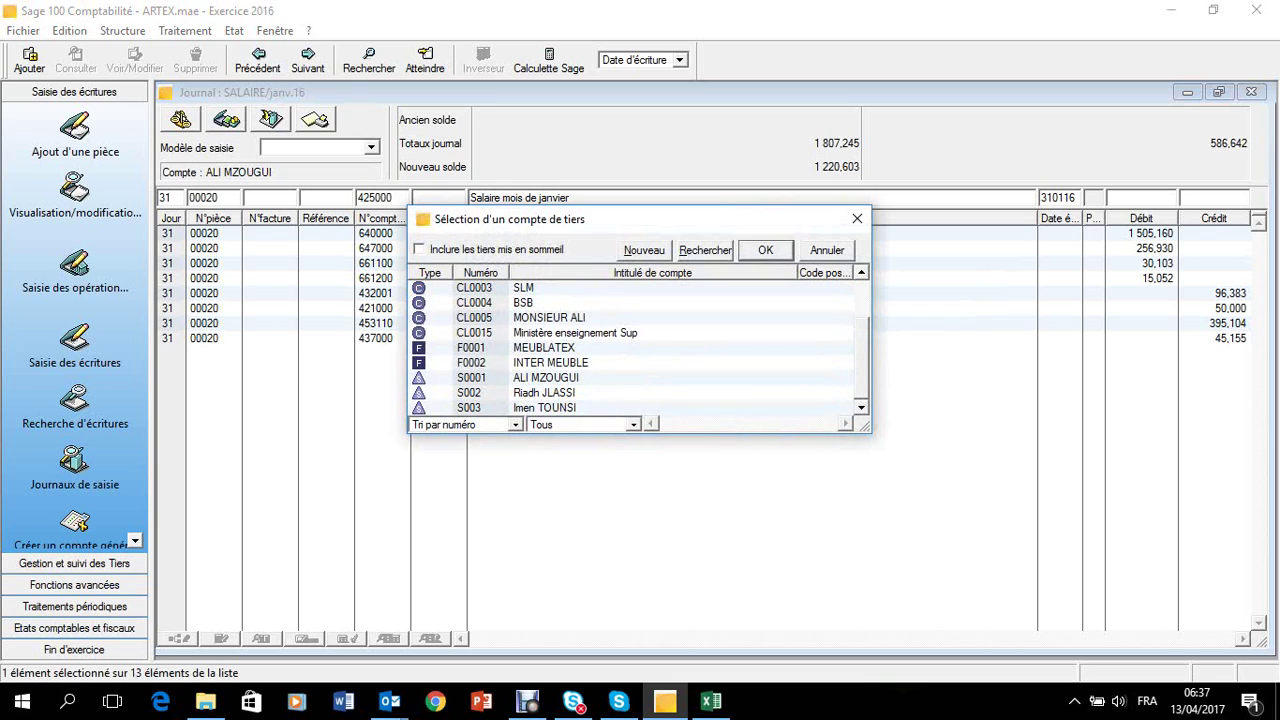
pyautogui.click(545, 392)
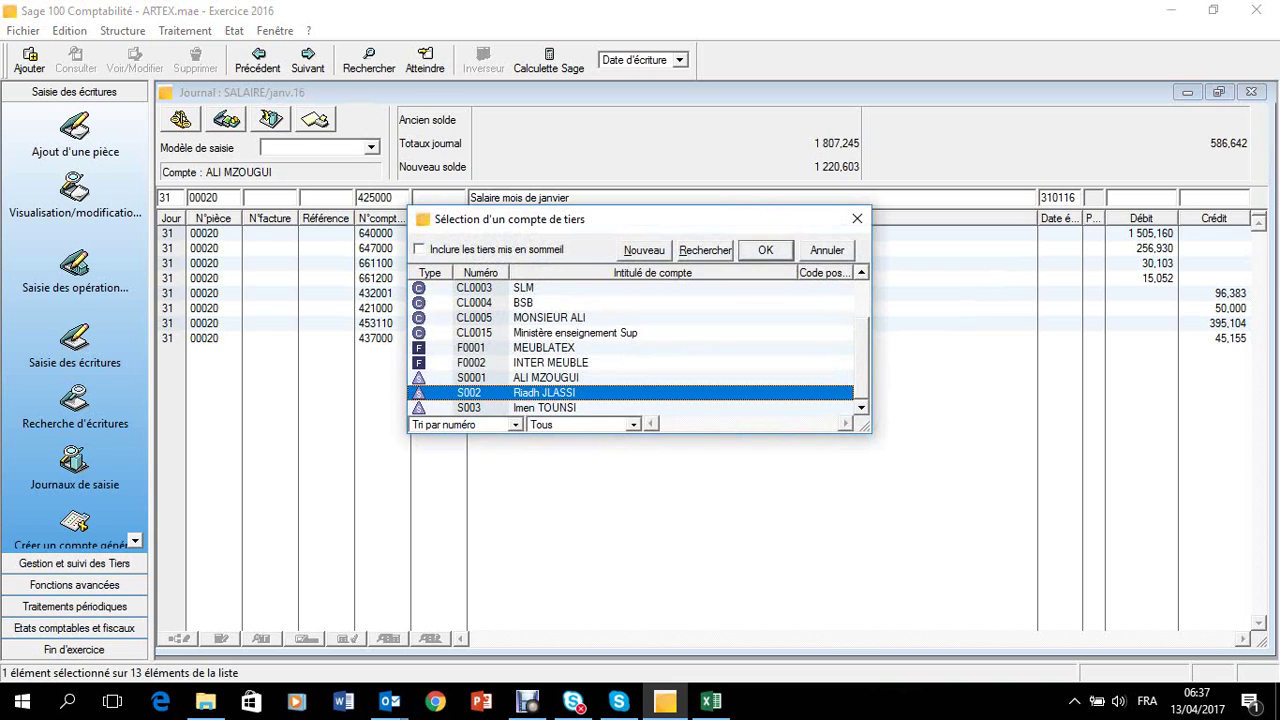
pyautogui.press('Return')
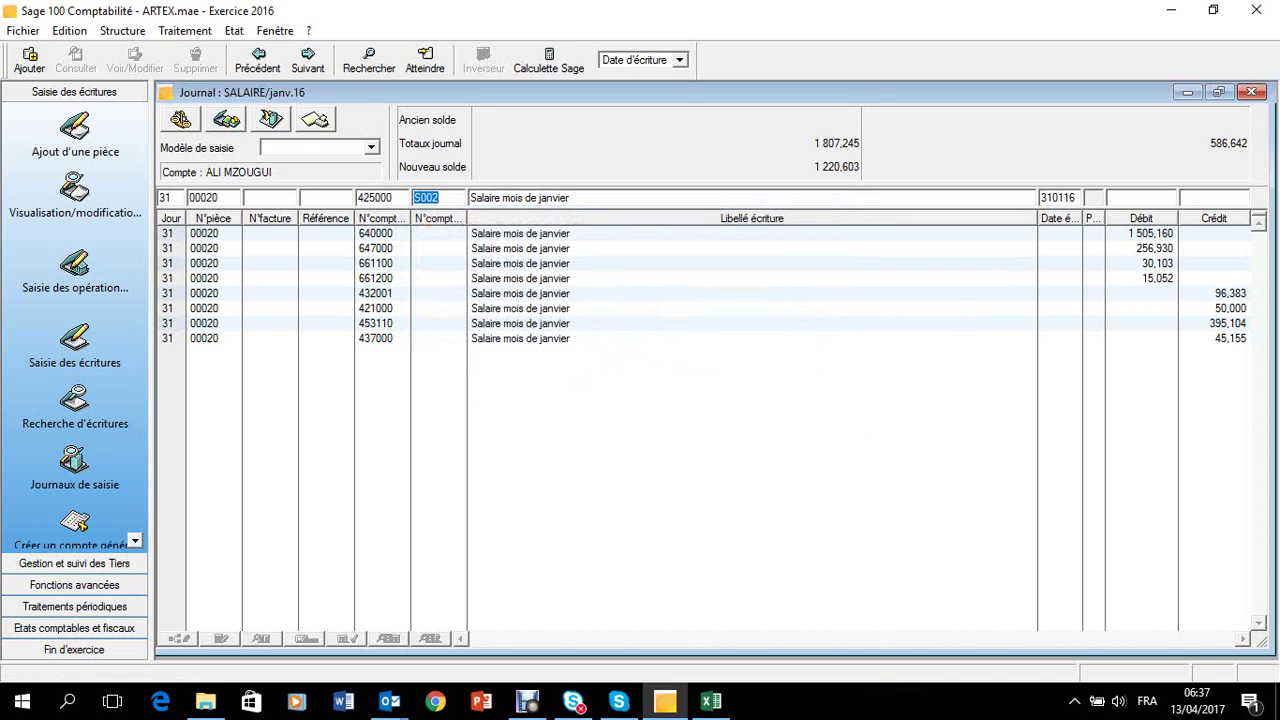
# Step: Record the 425000 net pay line for the first payroll employee with a credit of 588,714
pyautogui.press('Return')
pyautogui.press('Return')
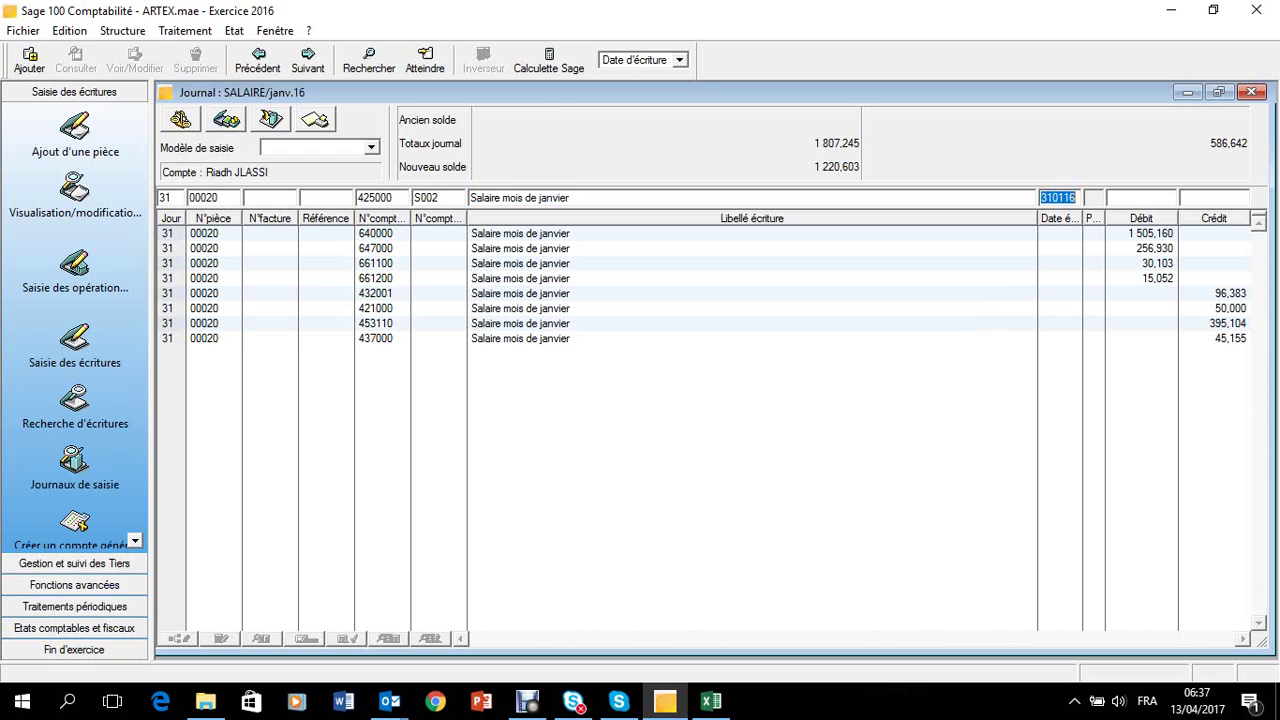
pyautogui.press('Return')
pyautogui.write('588,714')
pyautogui.press('Return')
# Step: Start another salary line on account 425000 and assign it to the last employee in the third-party account list
pyautogui.press('Tab')
pyautogui.press('Tab')
pyautogui.press('Tab')
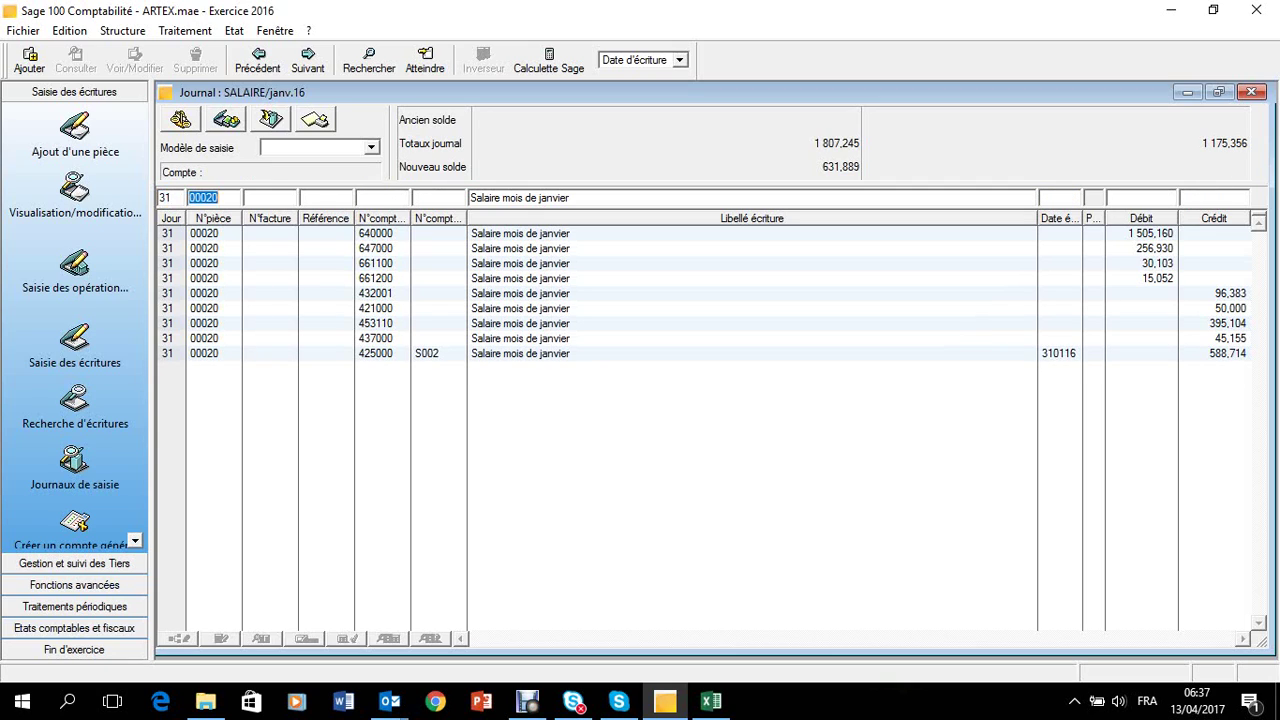
pyautogui.press('Tab')
pyautogui.write('425000')
pyautogui.press('Tab')
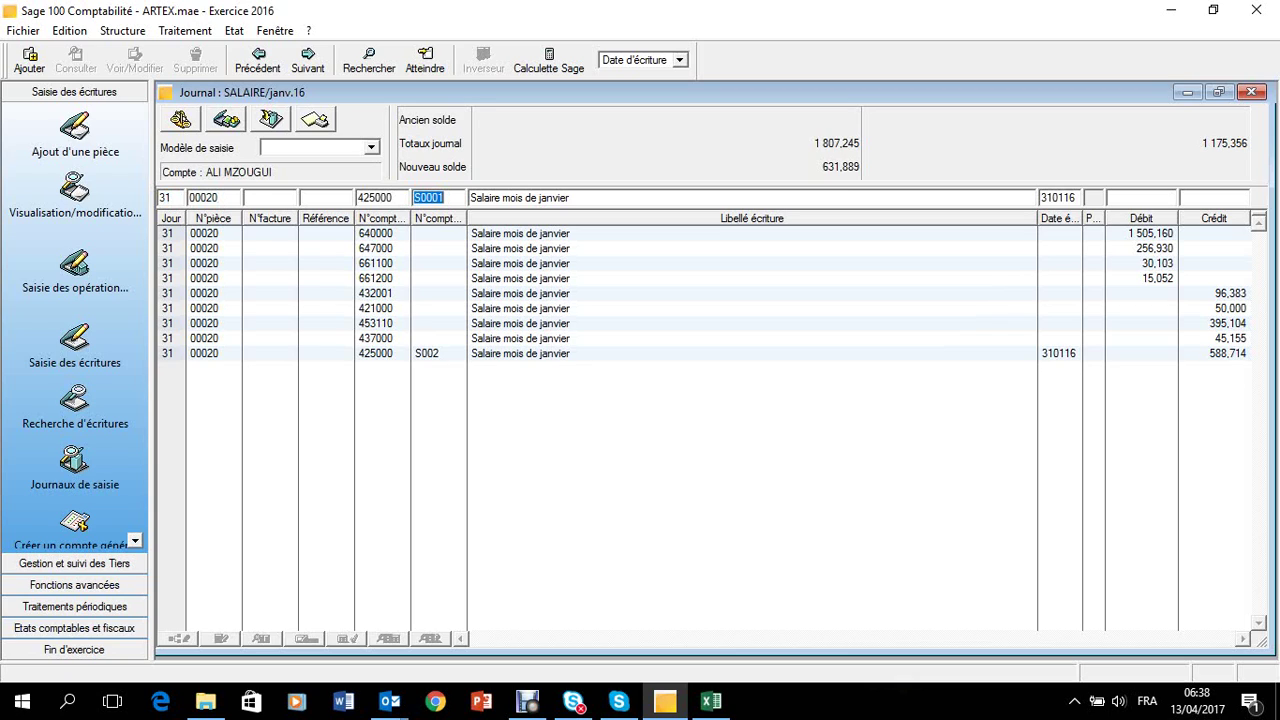
pyautogui.press('BackSpace')
pyautogui.press('Tab')
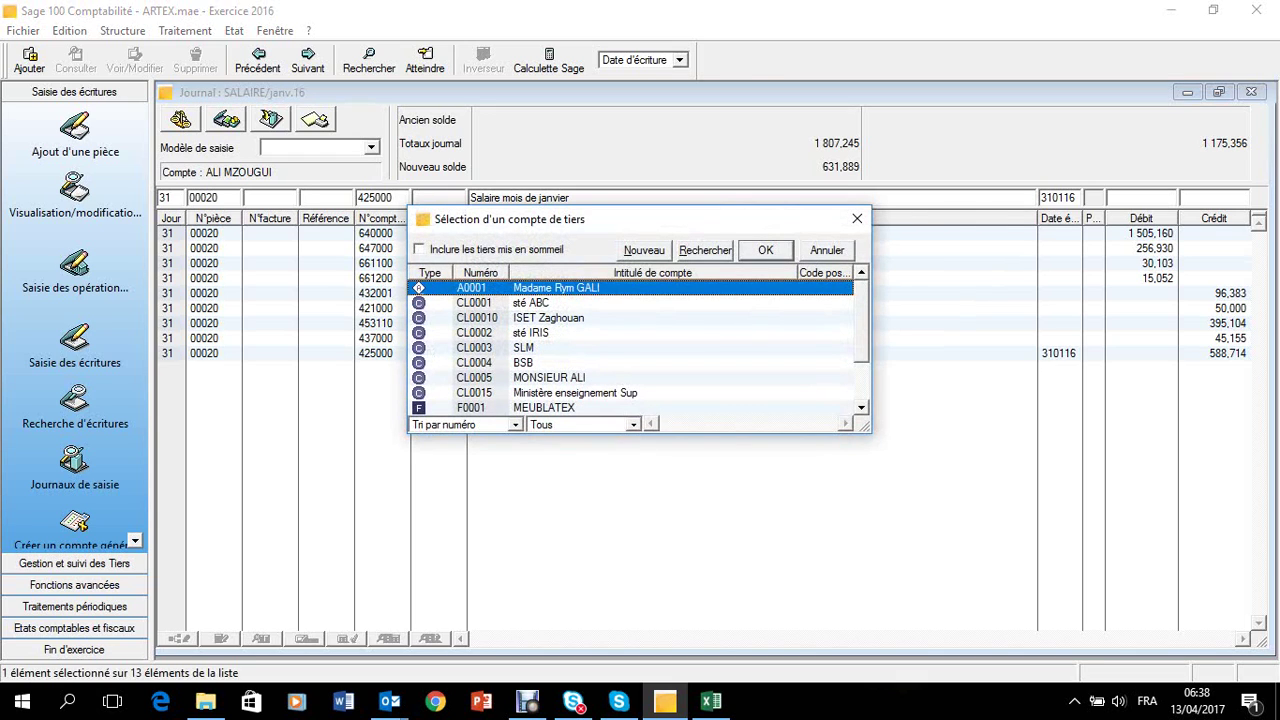
pyautogui.press('End')
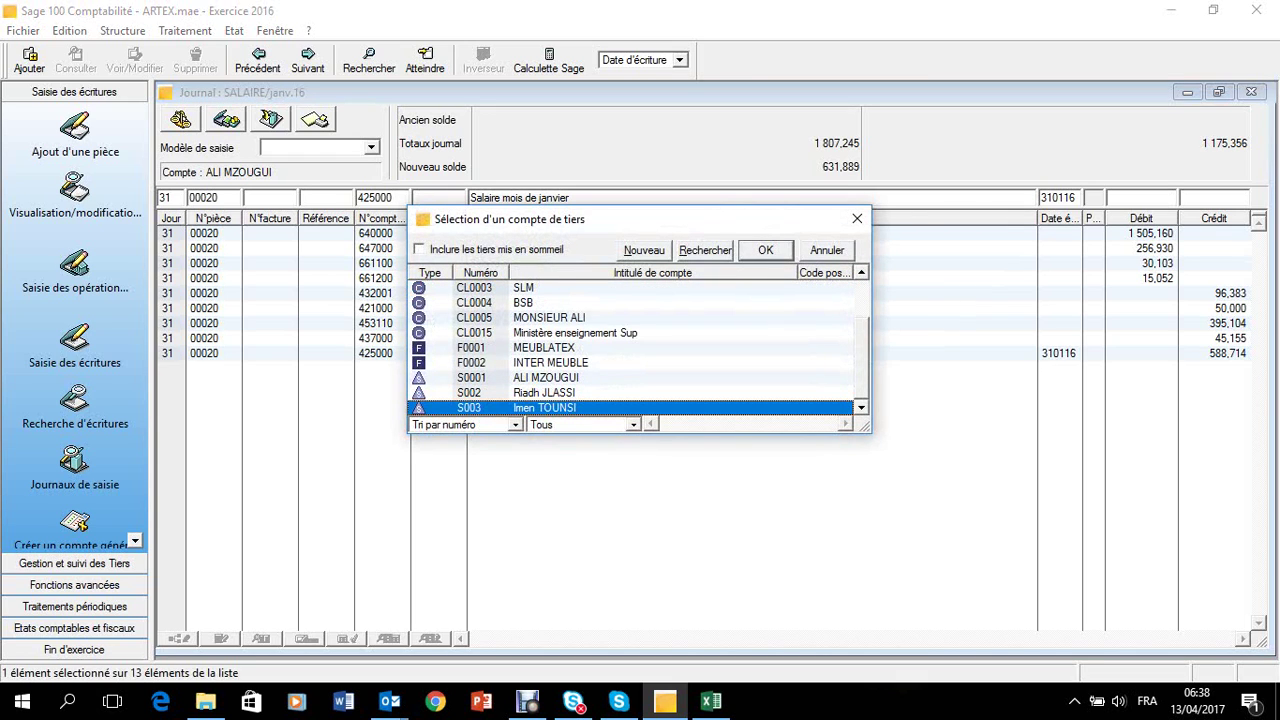
pyautogui.press('Return')
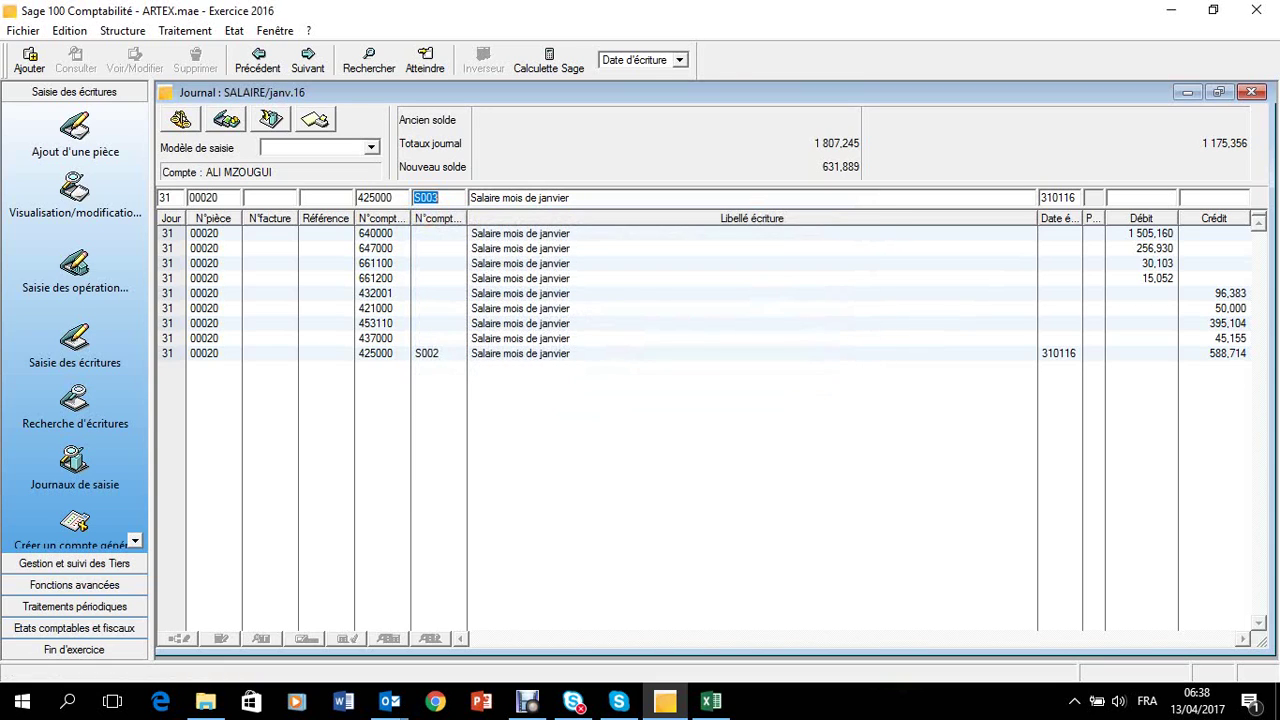
# Step: Record this employee's 425000 line with a credit of 631,889, and close the January salary journal
pyautogui.press('Tab')
pyautogui.press('Tab')
pyautogui.press('Tab')
pyautogui.press('Tab')
pyautogui.write('631,')
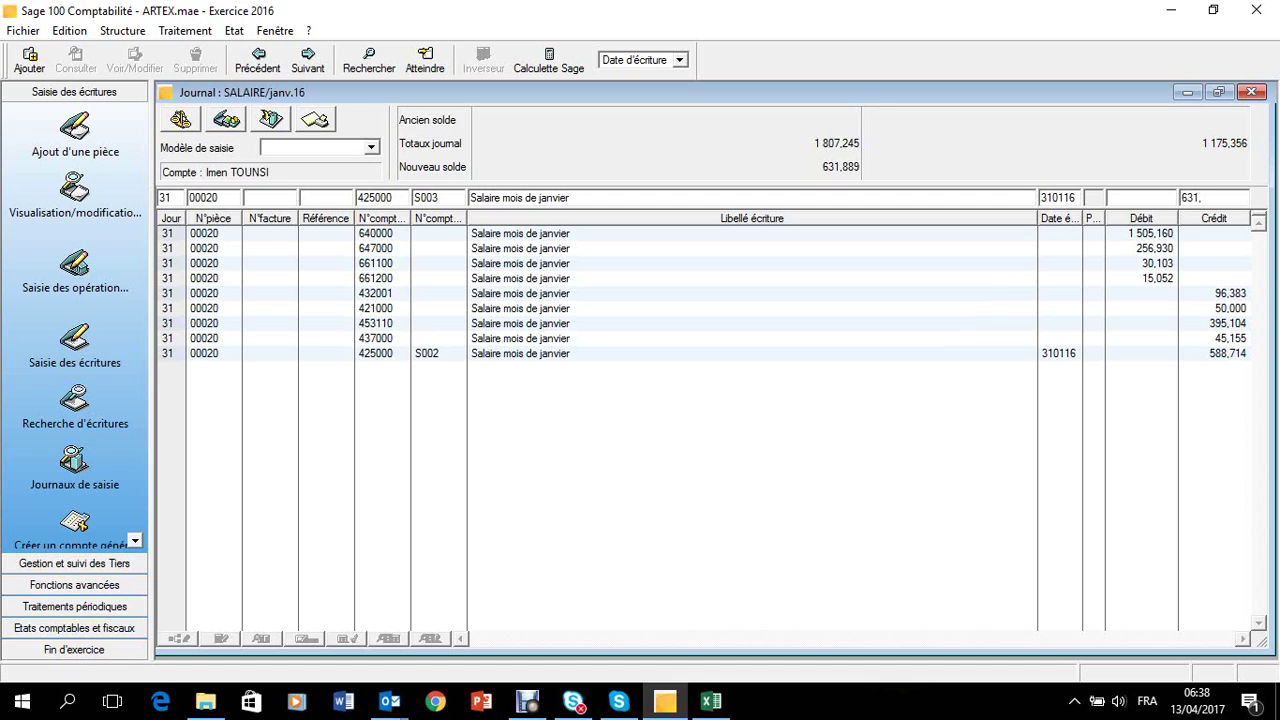
pyautogui.write('889')
pyautogui.press('Return')
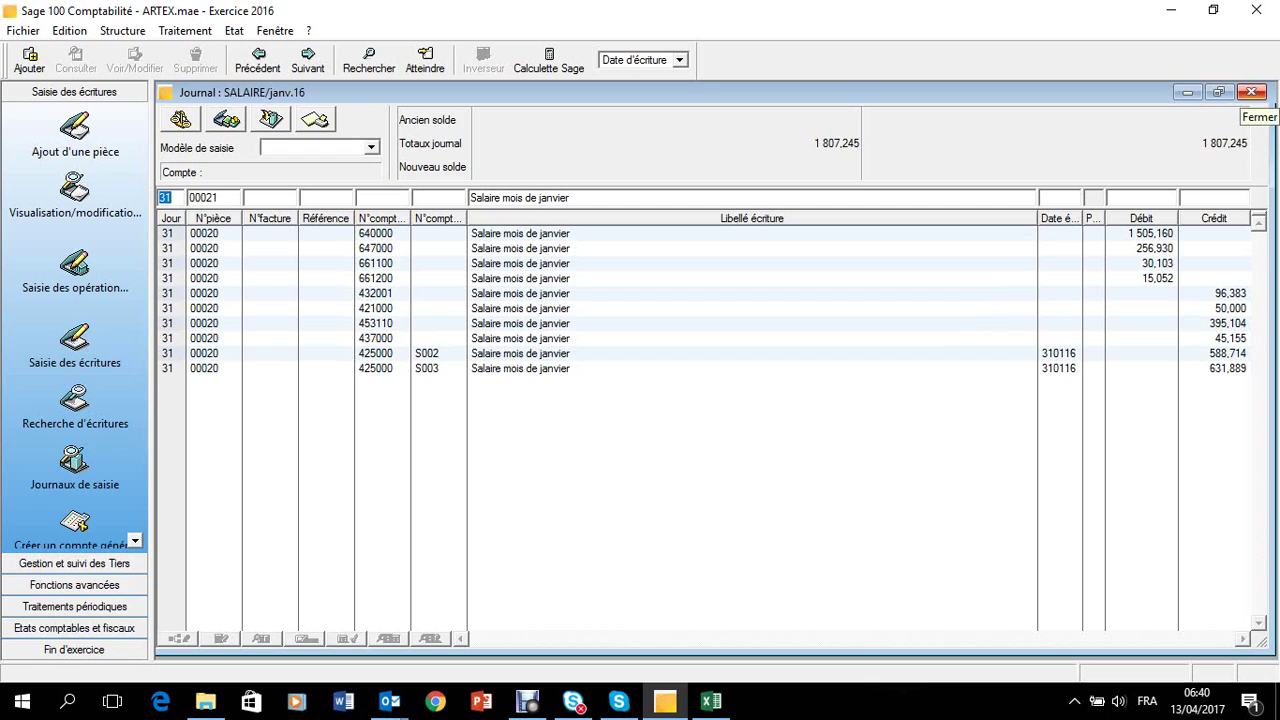
pyautogui.click(1250, 92)
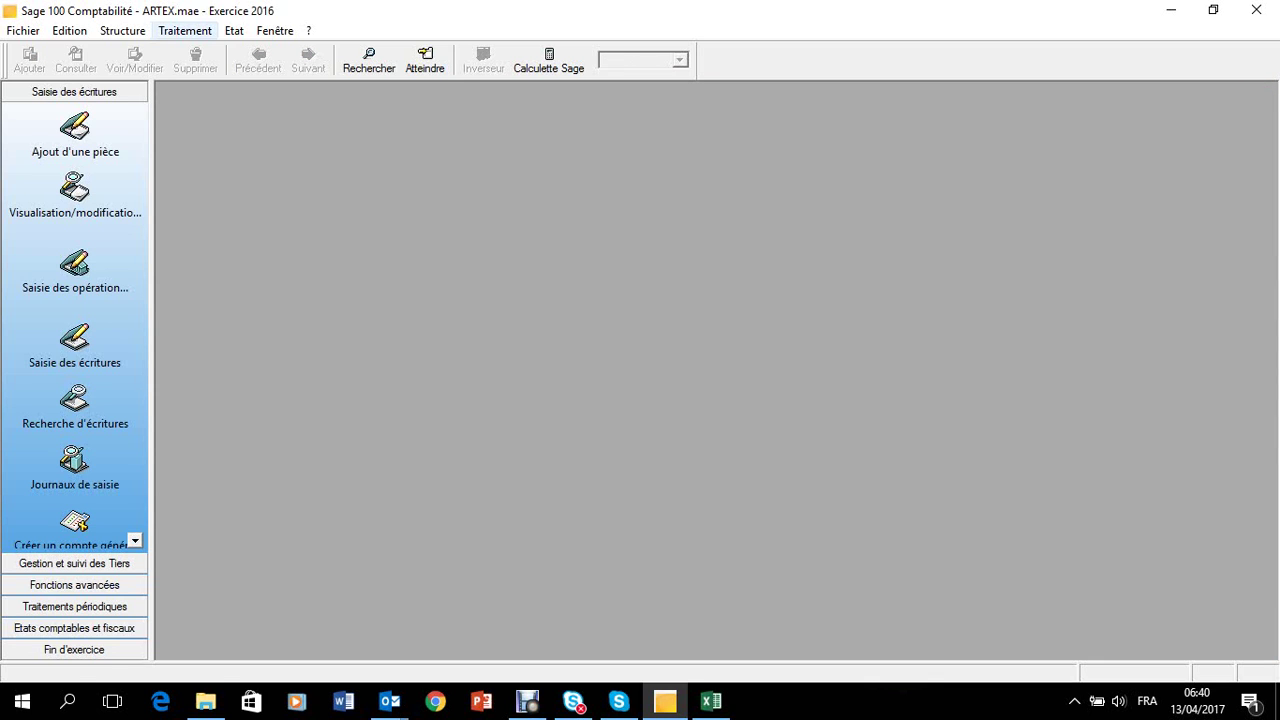
# Step: Open the BQ bank journal for the period févr.16 for entry and maximize its window
pyautogui.click(185, 30)
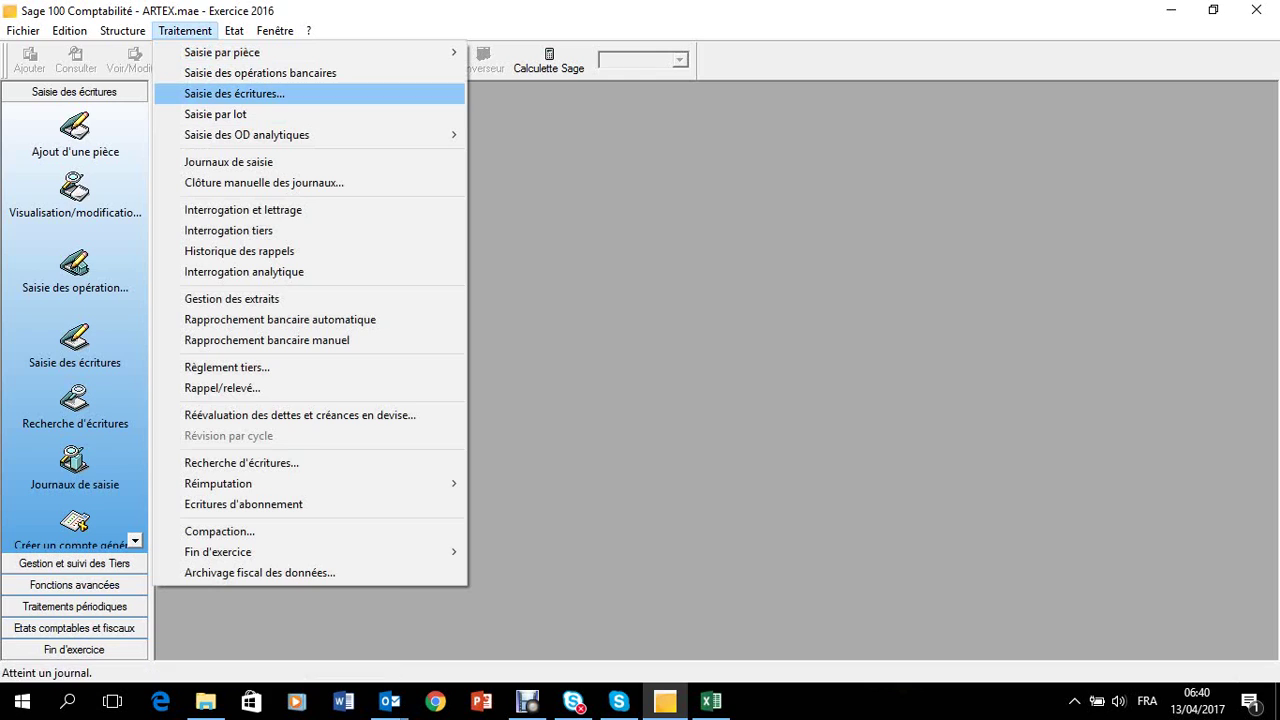
pyautogui.press('Return')
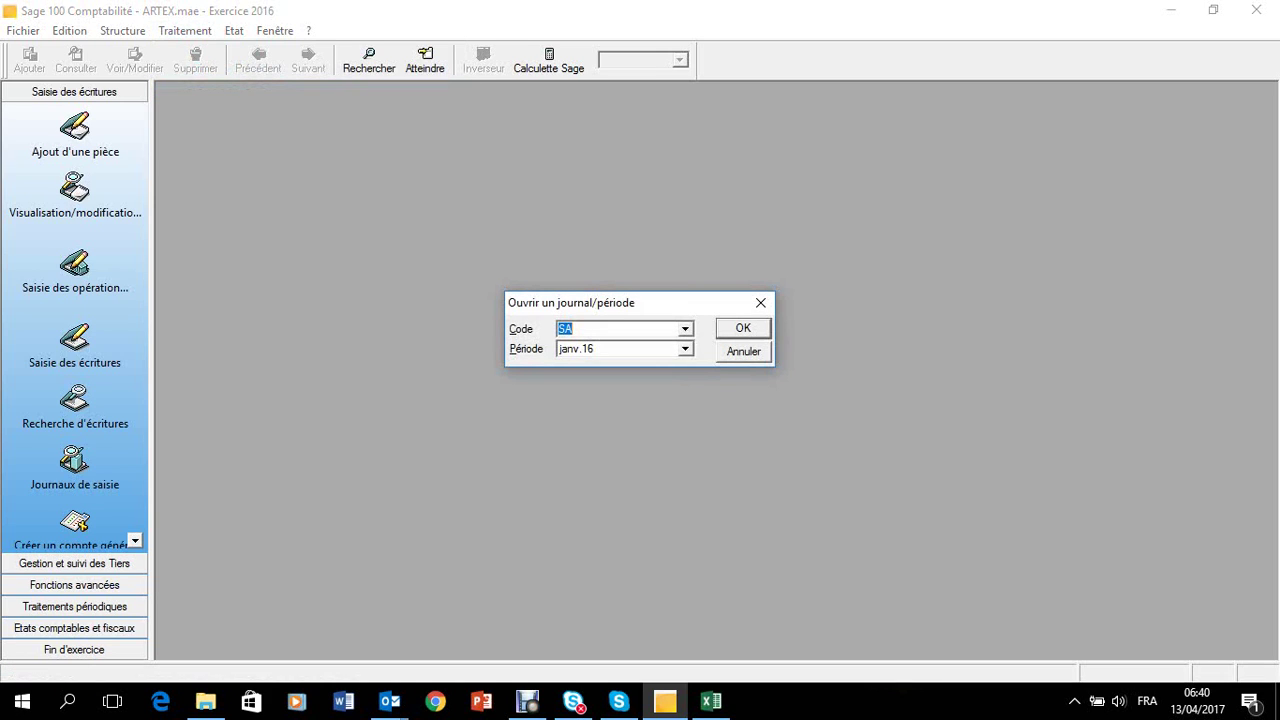
pyautogui.press('BackSpace')
pyautogui.hotkey('alt', 'Down')
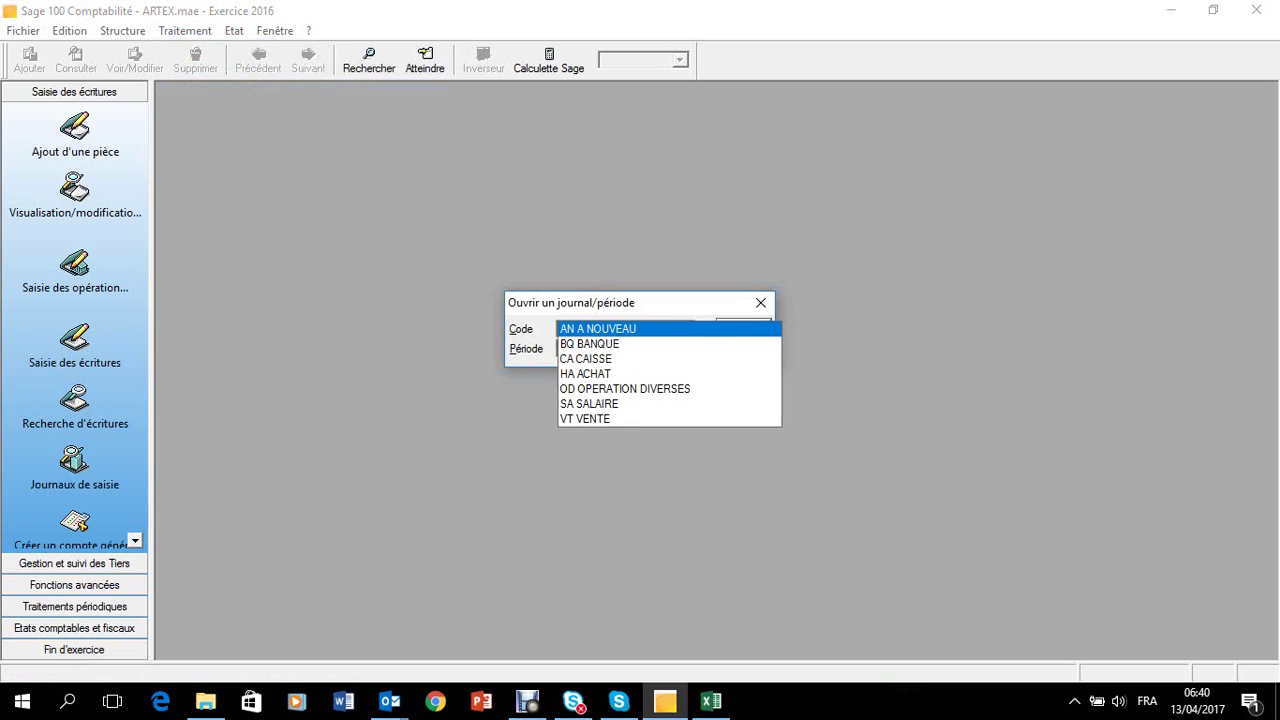
pyautogui.press('Down')
pyautogui.press('Return')
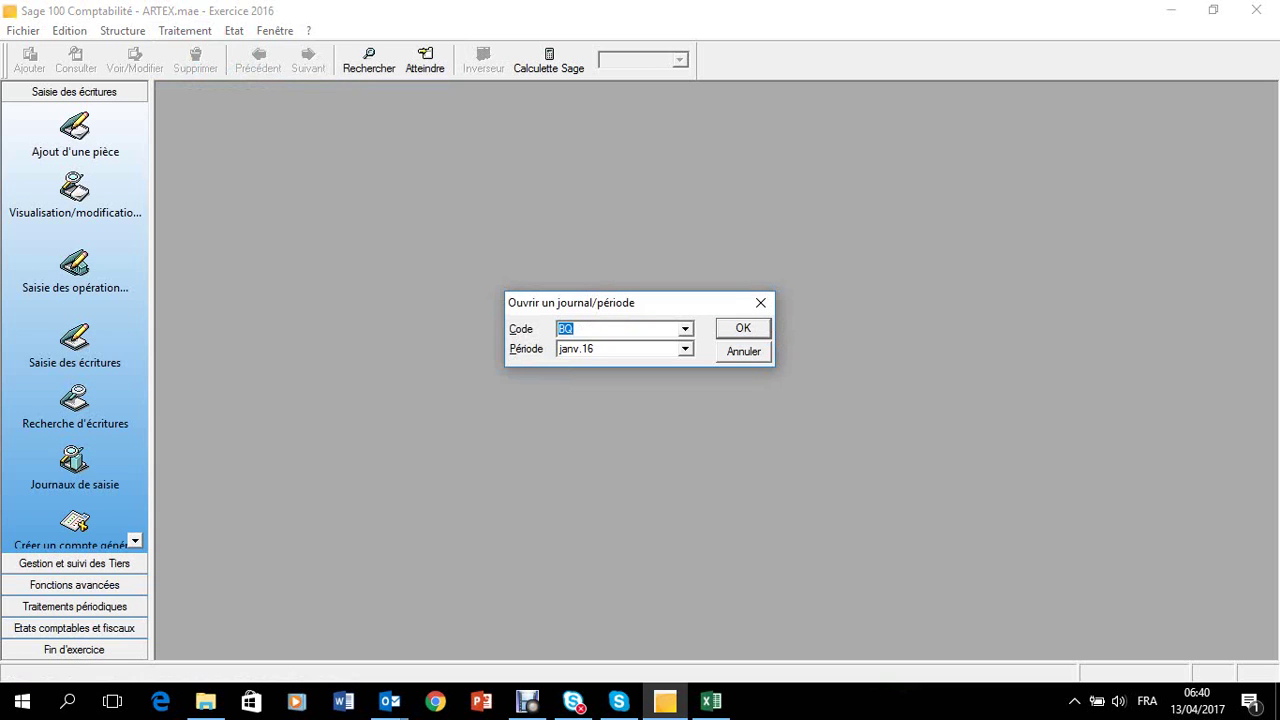
pyautogui.press('Tab')
pyautogui.hotkey('alt', 'Down')
pyautogui.press('Down')
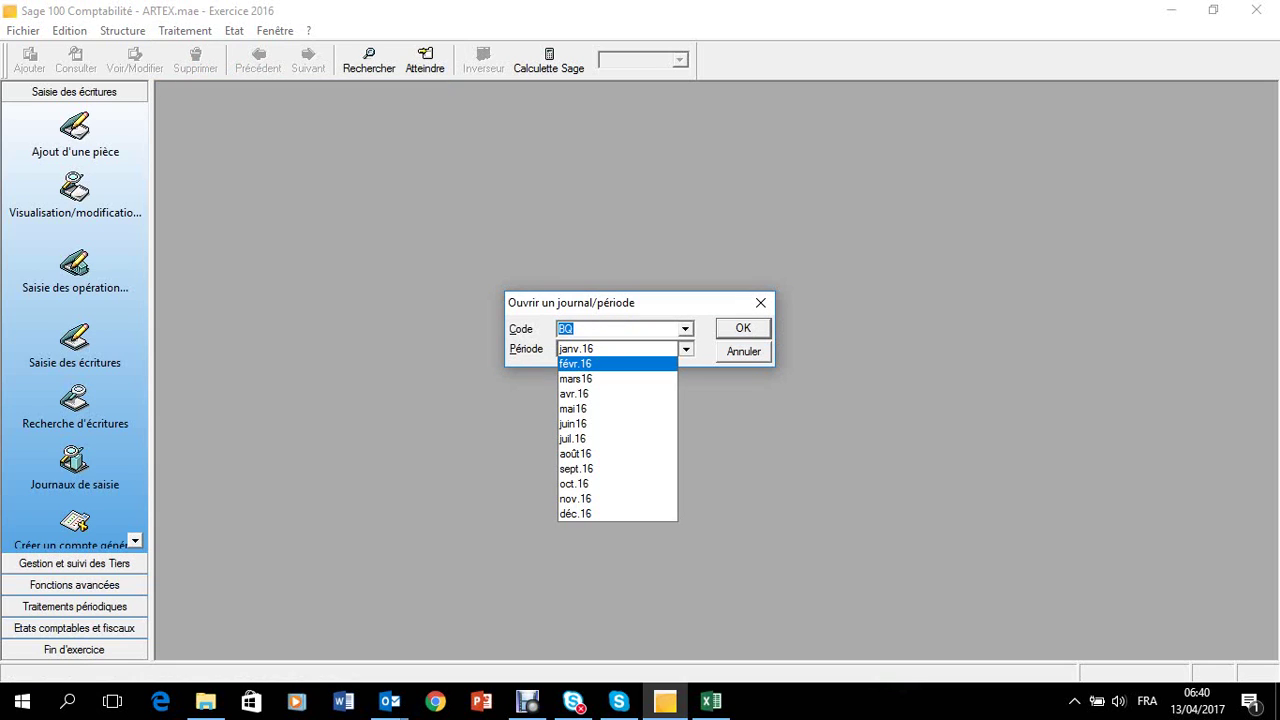
pyautogui.press('Return')
pyautogui.press('Return')
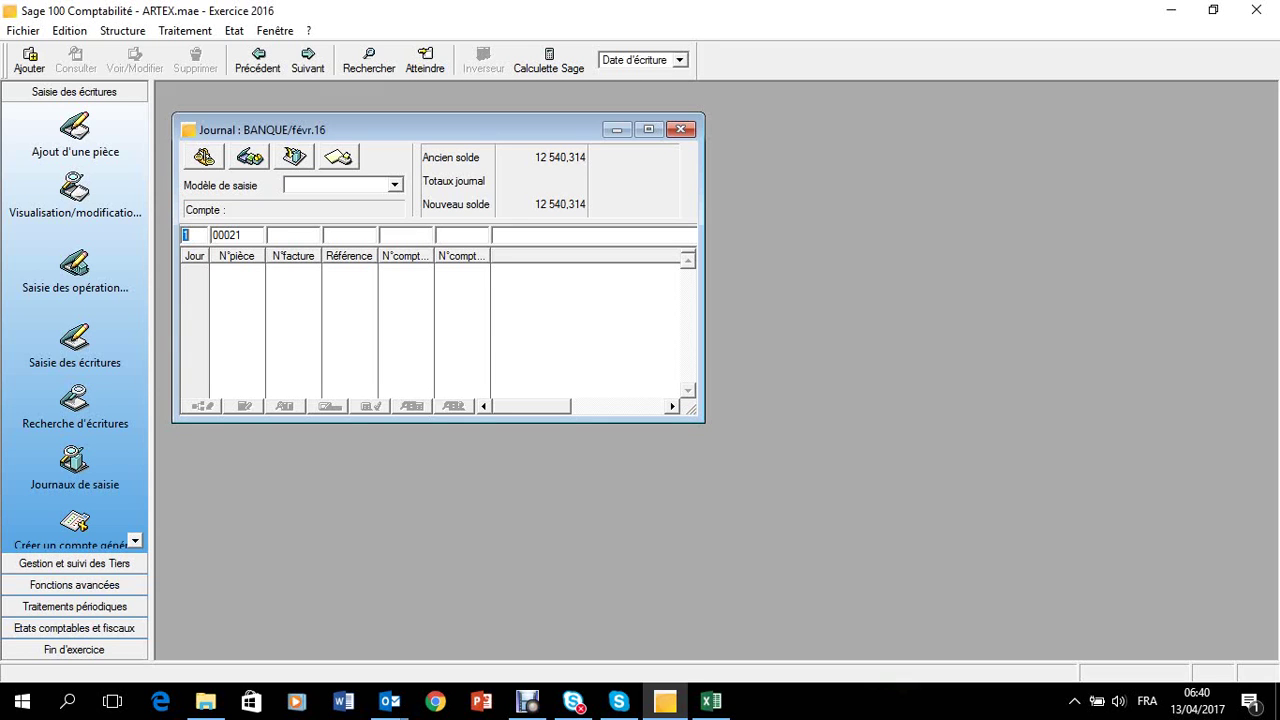
pyautogui.click(648, 129)
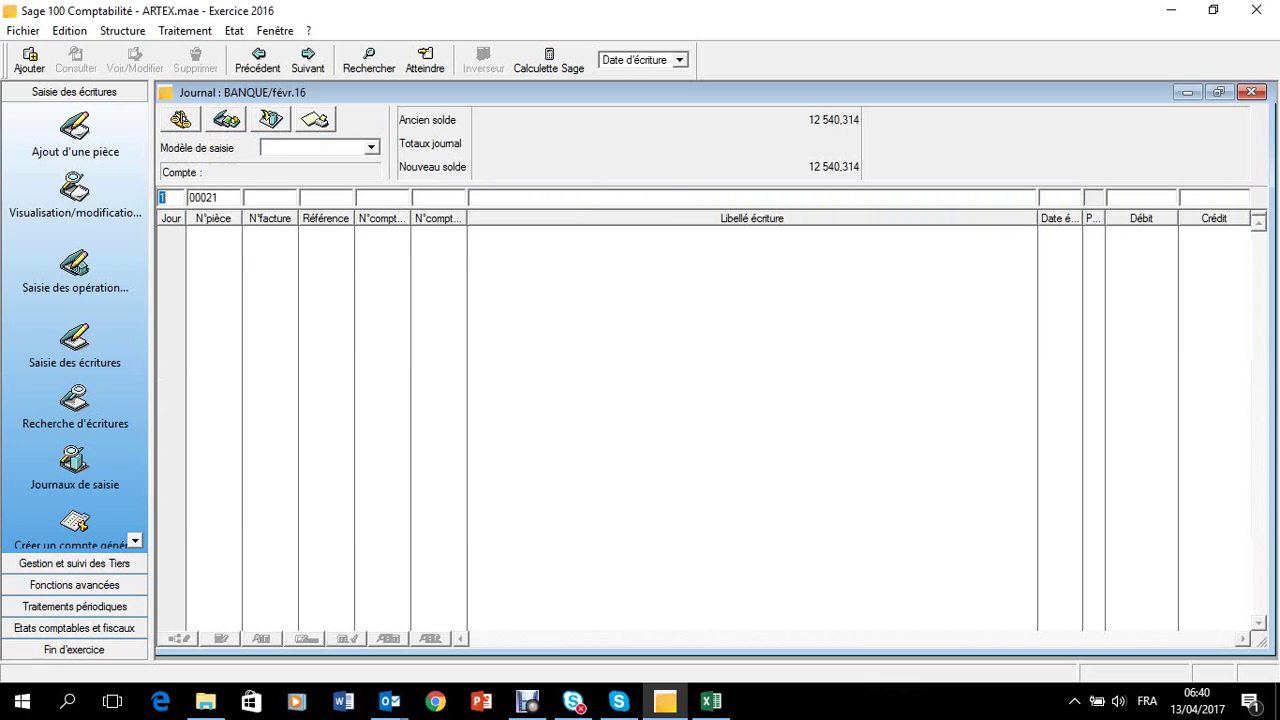
# Step: Start a bank journal entry line dated day 2 on account 425000
pyautogui.write('2')
pyautogui.press('Tab')
pyautogui.press('Tab')
pyautogui.press('Tab')
pyautogui.press('Tab')
pyautogui.write('425000')
pyautogui.press('Tab')
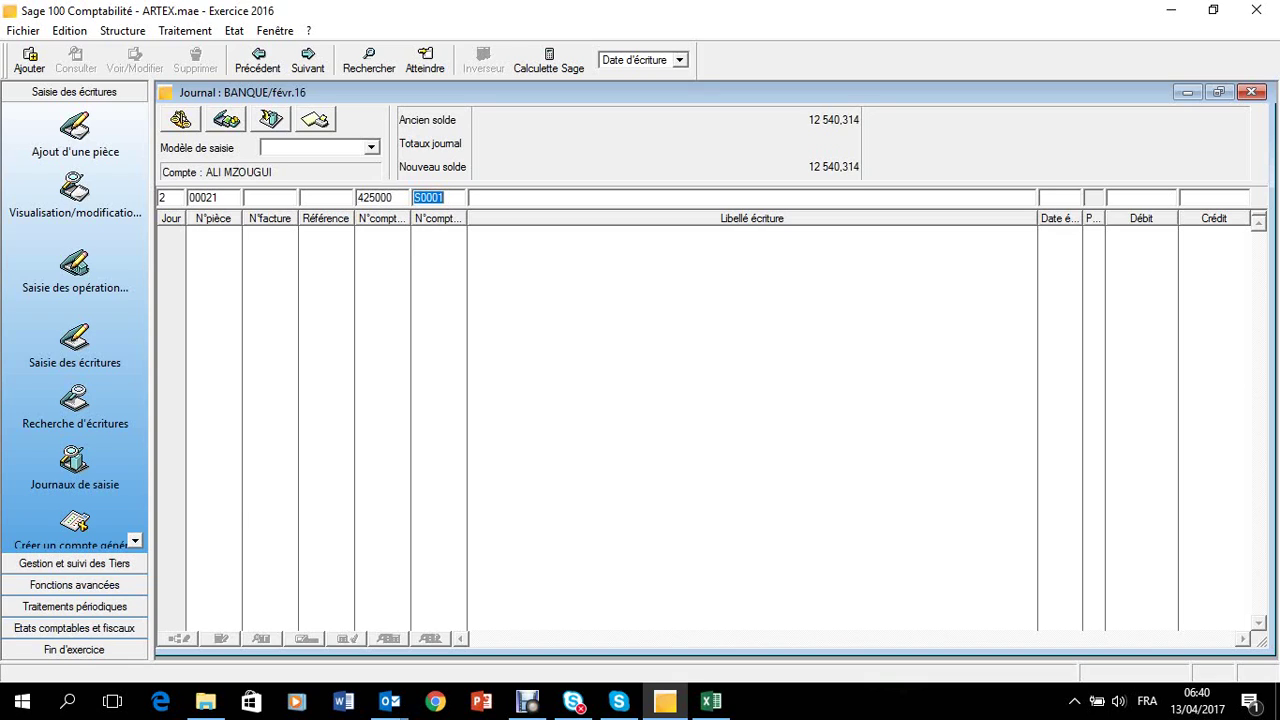
# Step: Replace the proposed third-party account on the bank line with that of the first payroll employee
pyautogui.press('Delete')
pyautogui.press('Tab')
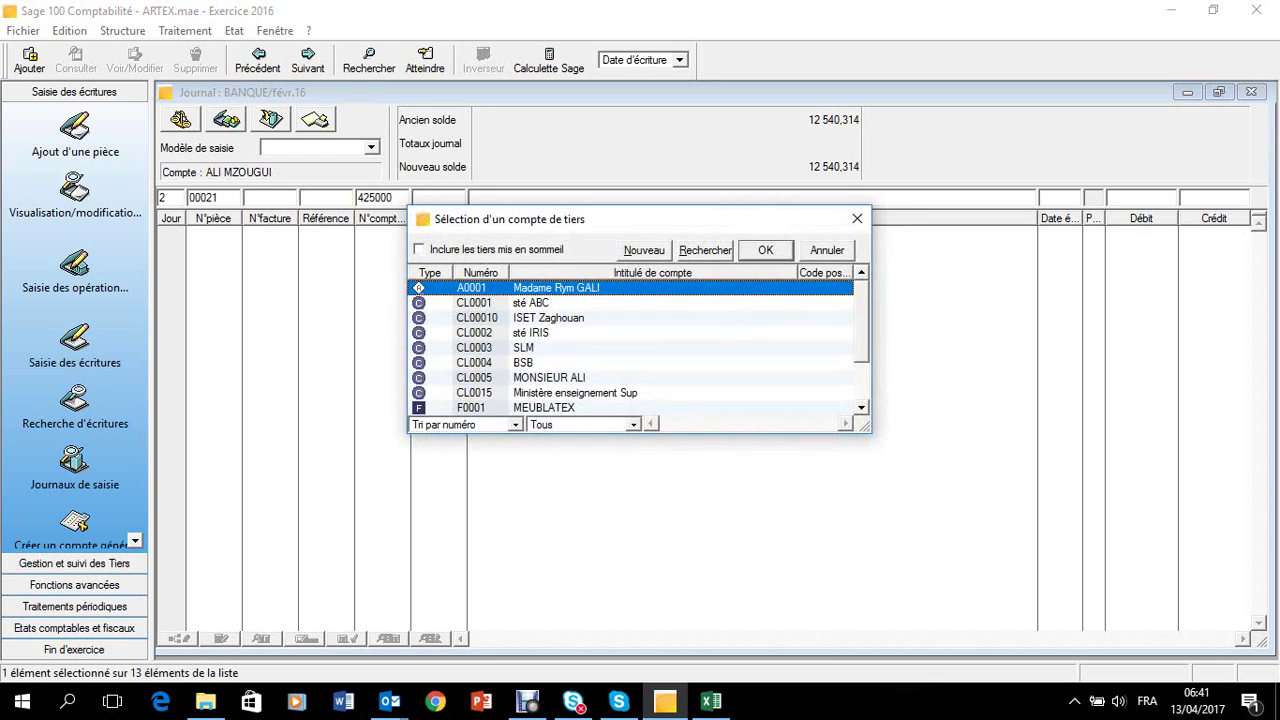
pyautogui.scroll(-2, 632, 347)
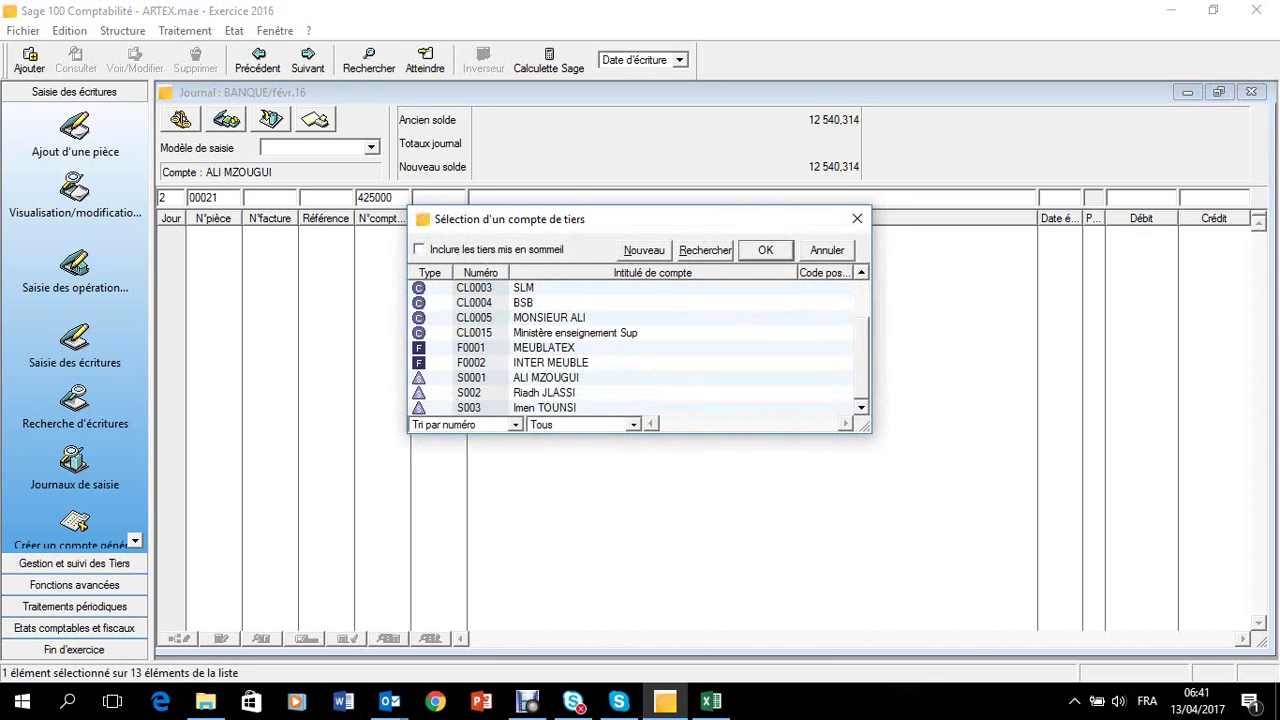
pyautogui.click(545, 392)
pyautogui.press('Return')
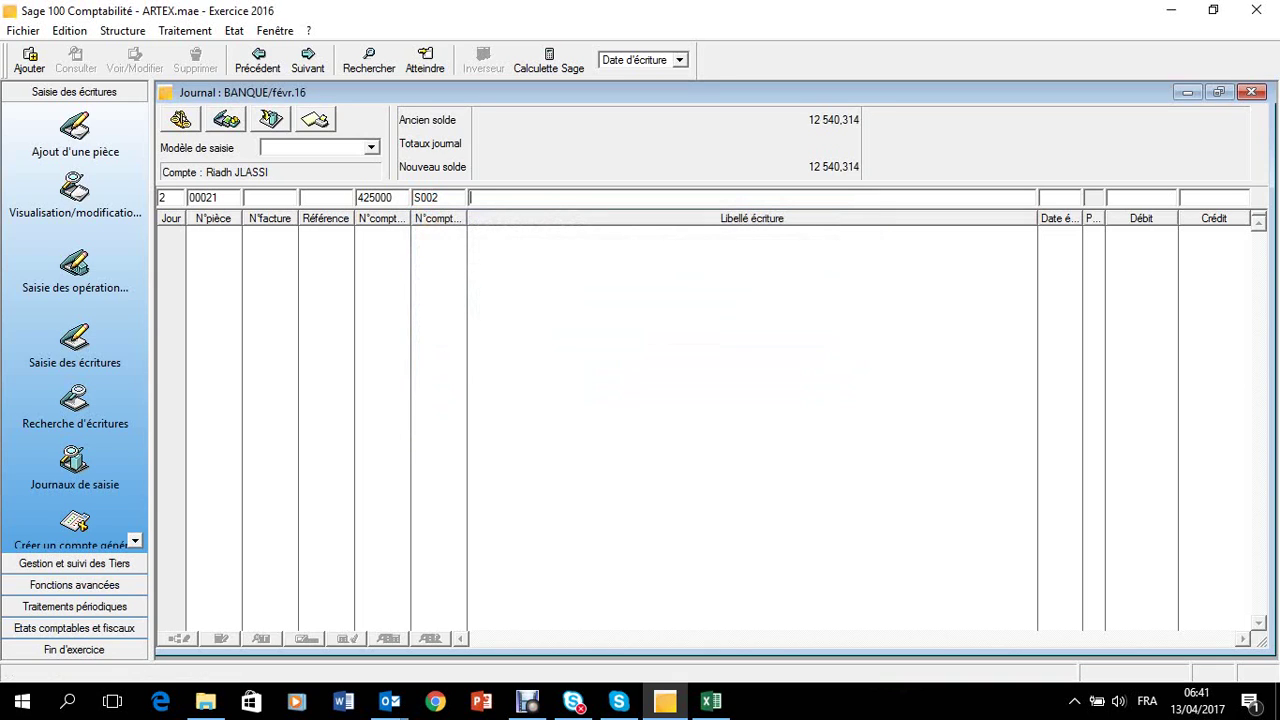
# Step: Label the bank entry line "Règlement des salaires janvier"
pyautogui.write('Ré')
pyautogui.write('h')
pyautogui.press('BackSpace')
pyautogui.write('glement des sal')
pyautogui.write('ires')
pyautogui.press('BackSpace')
pyautogui.press('BackSpace')
pyautogui.press('BackSpace')
pyautogui.press('BackSpace')
pyautogui.press('BackSpace')
pyautogui.write('aires janvier')
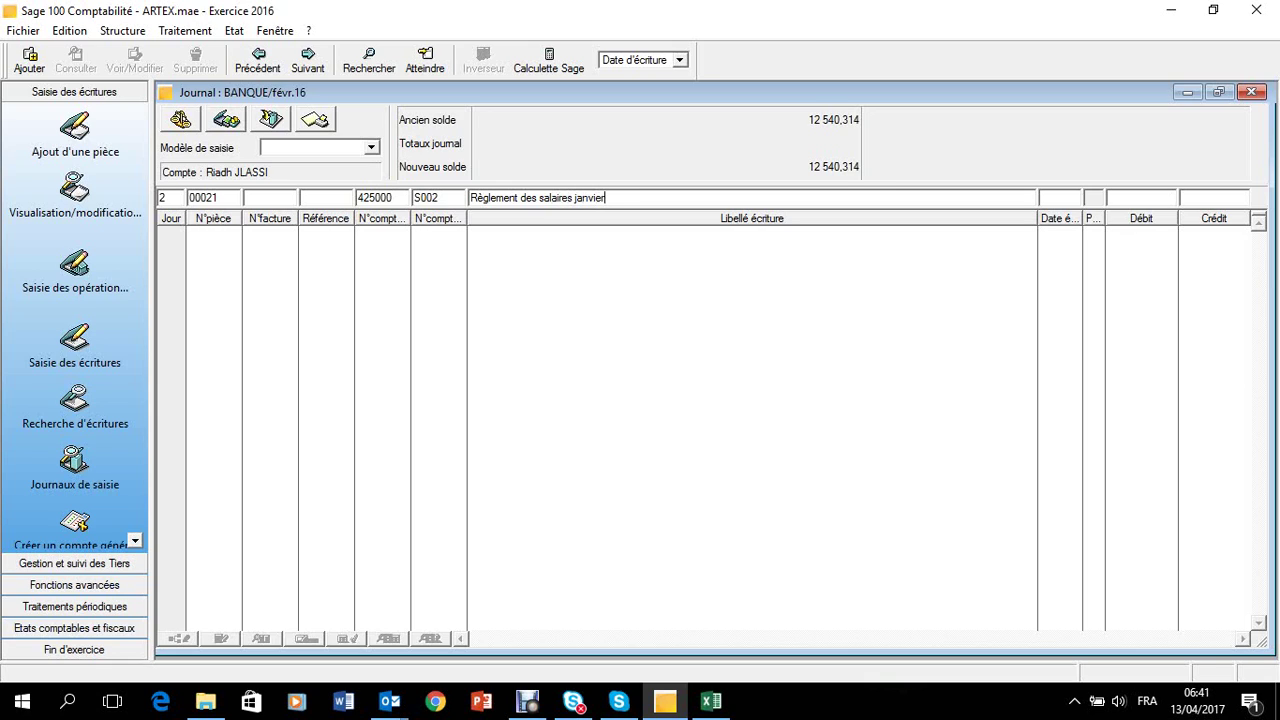
# Step: Record the first employee's payment line with a debit of 588,714
pyautogui.click(1058, 197)
pyautogui.click(1110, 197)
pyautogui.write('588,714')
pyautogui.press('Return')
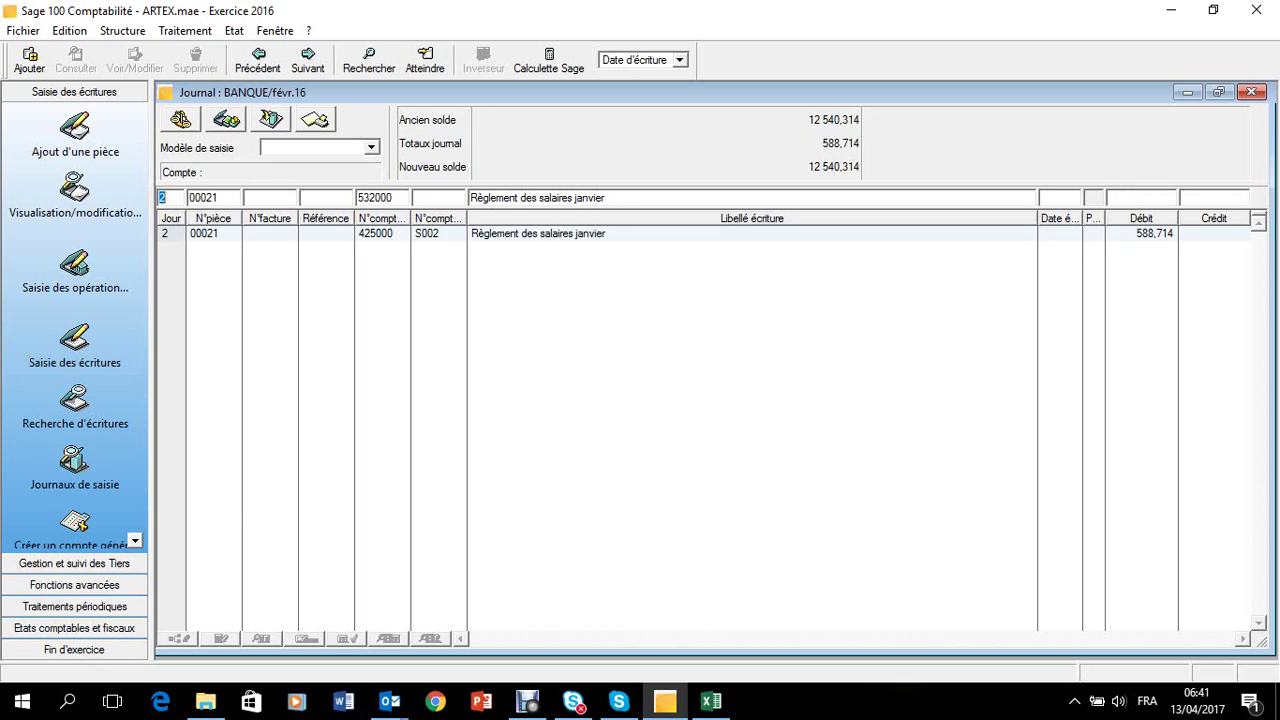
# Step: Start a second bank line on account 425000 and assign it to the last employee in the third-party account list
pyautogui.press('Tab')
pyautogui.press('Tab')
pyautogui.press('Tab')
pyautogui.press('Tab')
pyautogui.write('425000')
pyautogui.press('Tab')
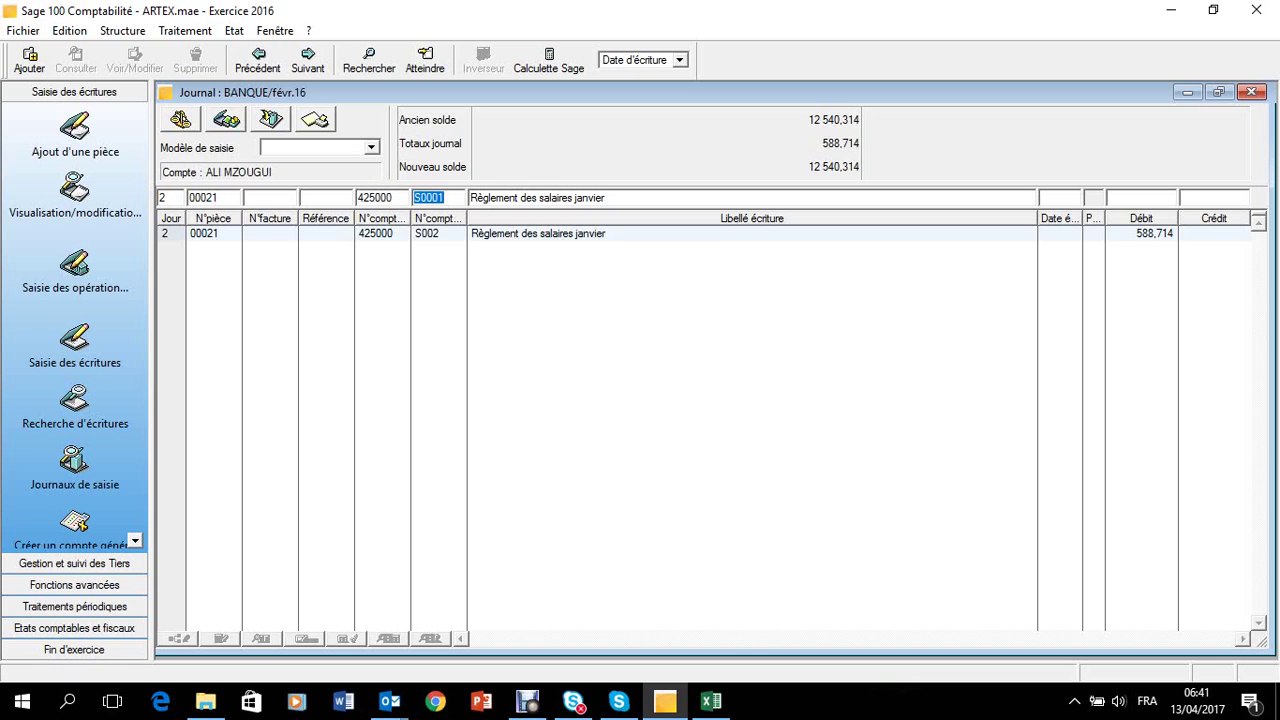
pyautogui.press('BackSpace')
pyautogui.press('Tab')
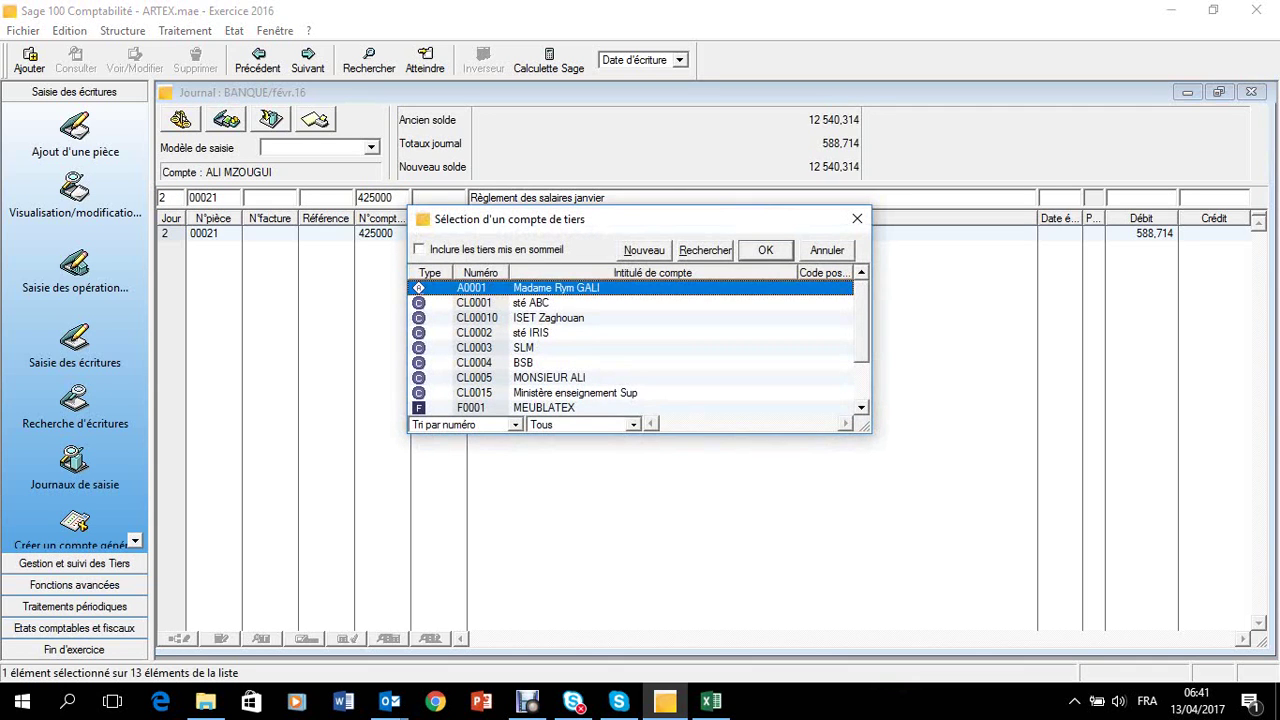
pyautogui.scroll(-2, 632, 347)
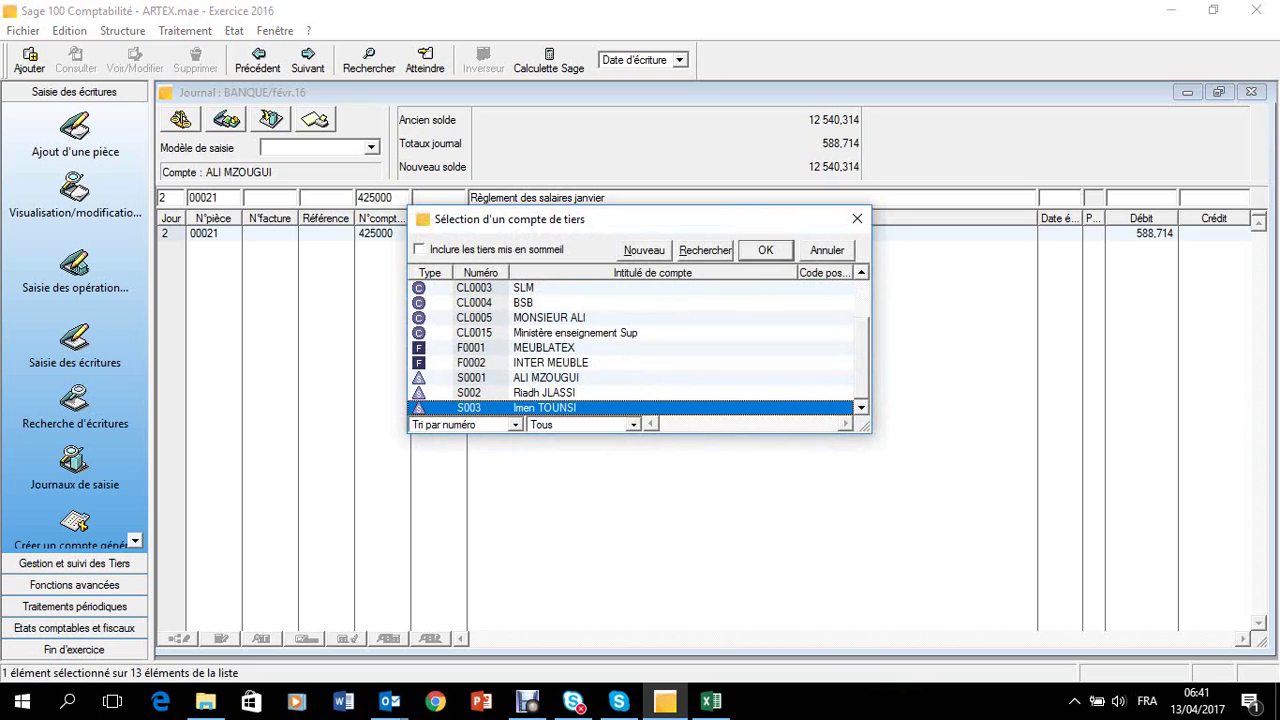
pyautogui.press('Return')
# Step: Record the second employee's payment line under the same label with a debit of 631,889
pyautogui.press('Tab')
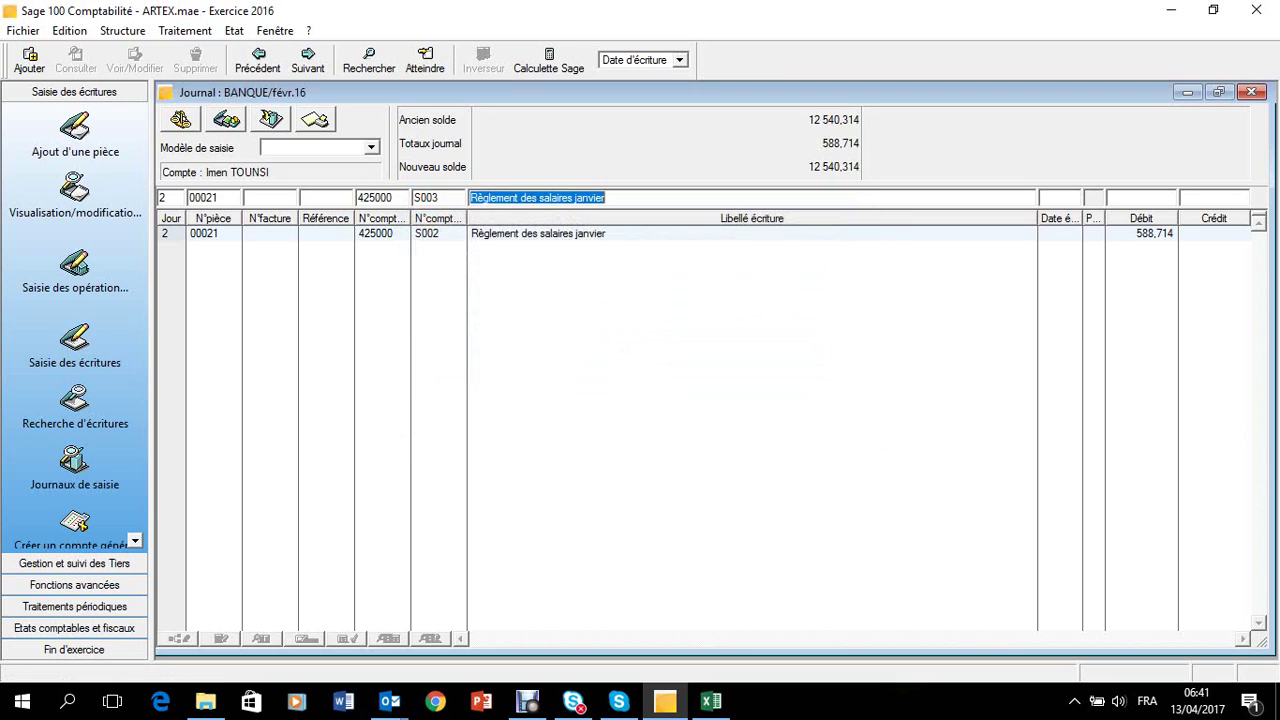
pyautogui.press('Tab')
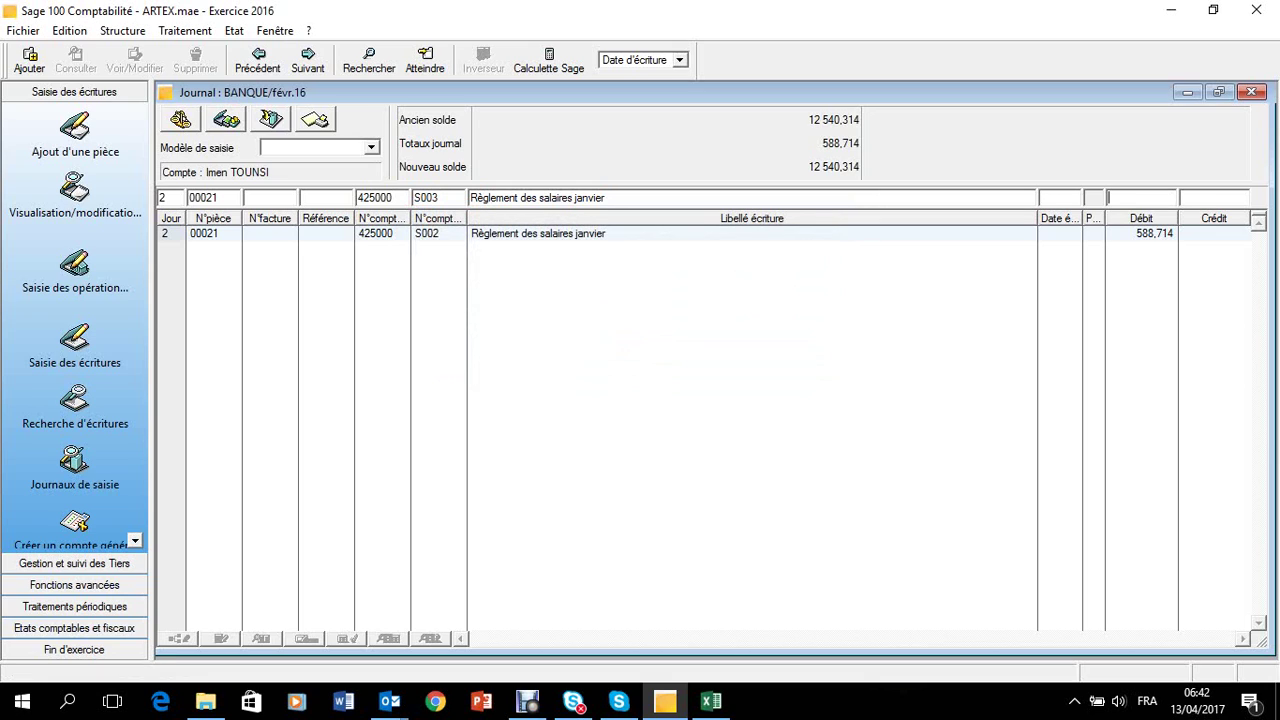
pyautogui.write('631,889')
pyautogui.press('Return')
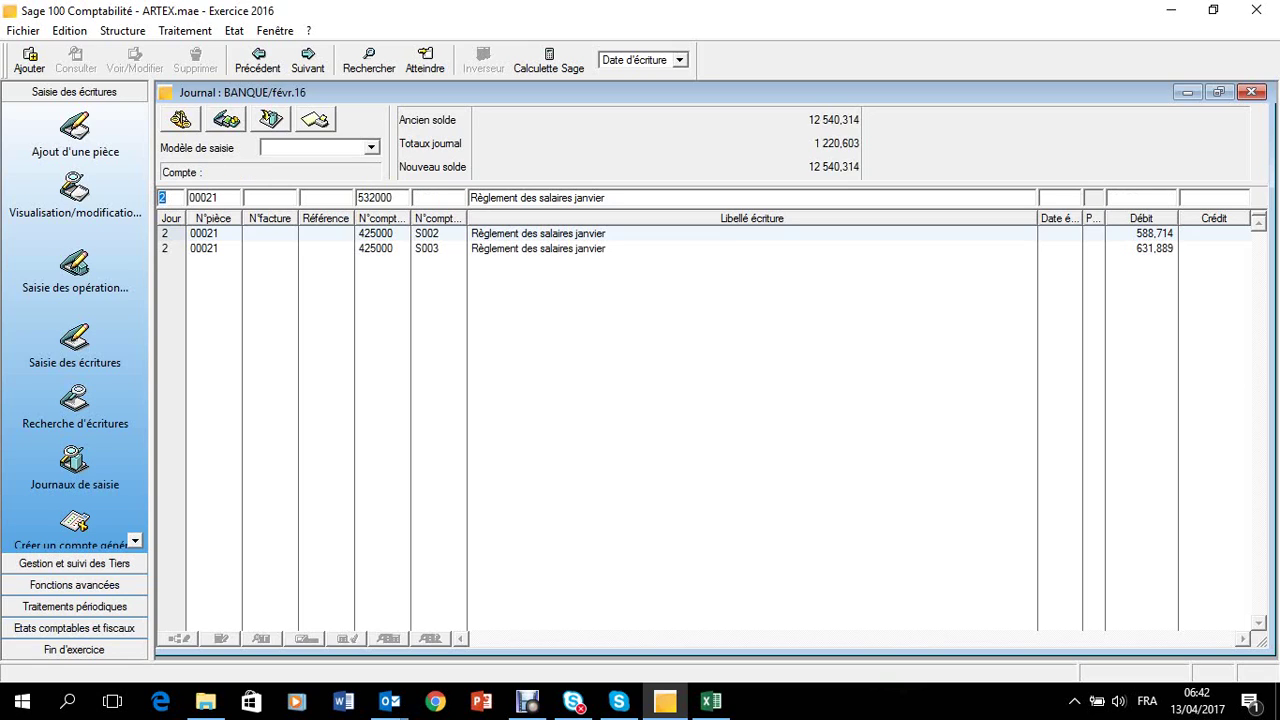
# Step: Record the balancing line on bank account 532000 with a credit of 1 220,603 and close the February bank journal
pyautogui.press('Return')
pyautogui.press('Return')
pyautogui.press('Return')
pyautogui.press('Return')
pyautogui.press('Return')
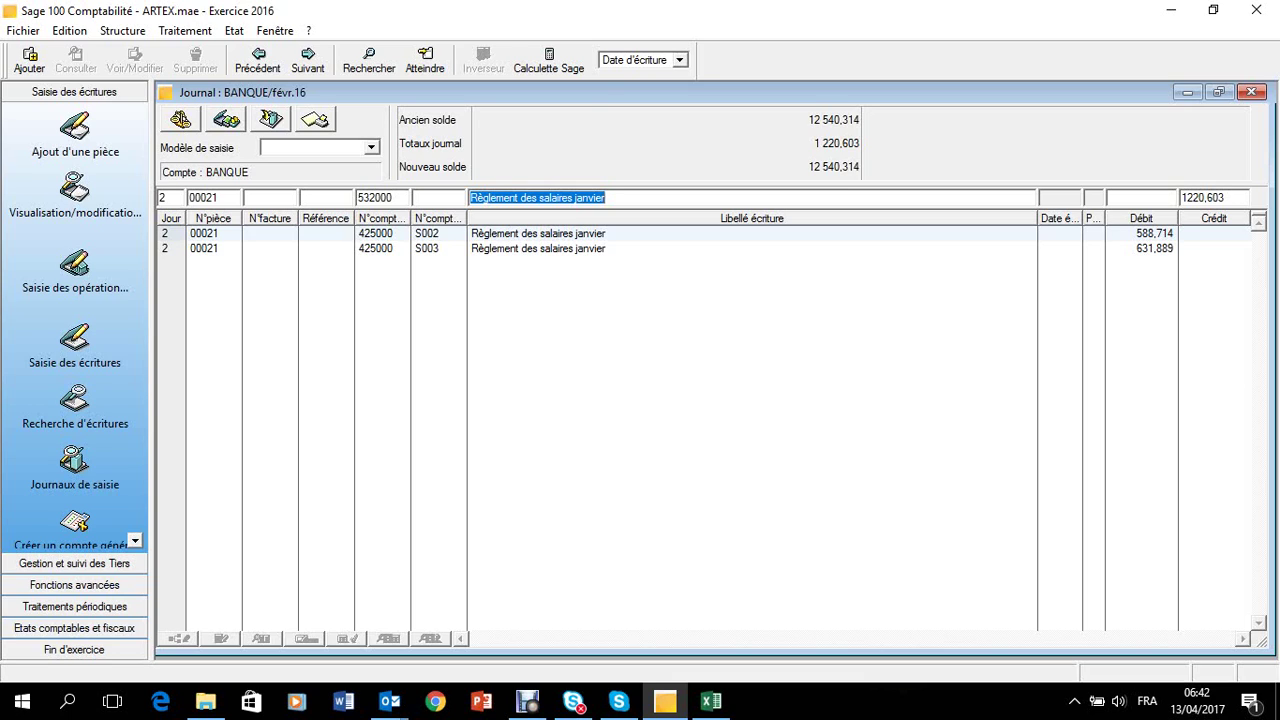
pyautogui.press('Tab')
pyautogui.press('Return')
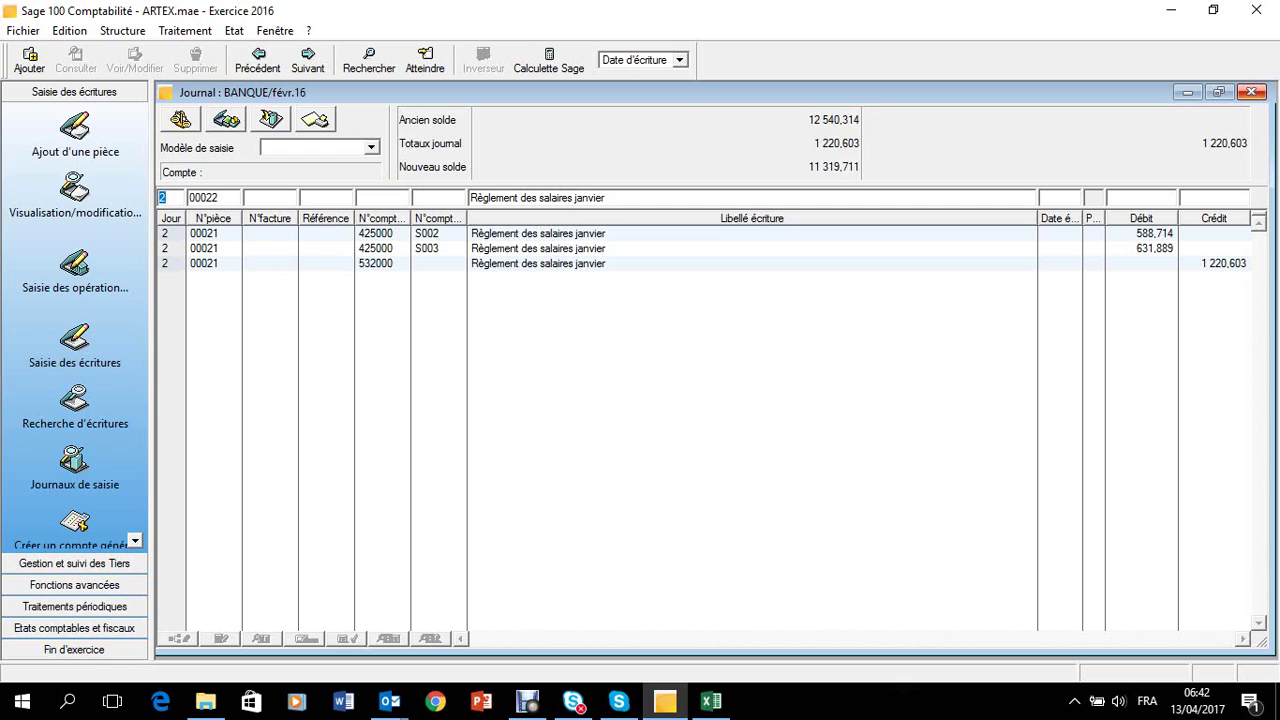
pyautogui.click(1251, 91)
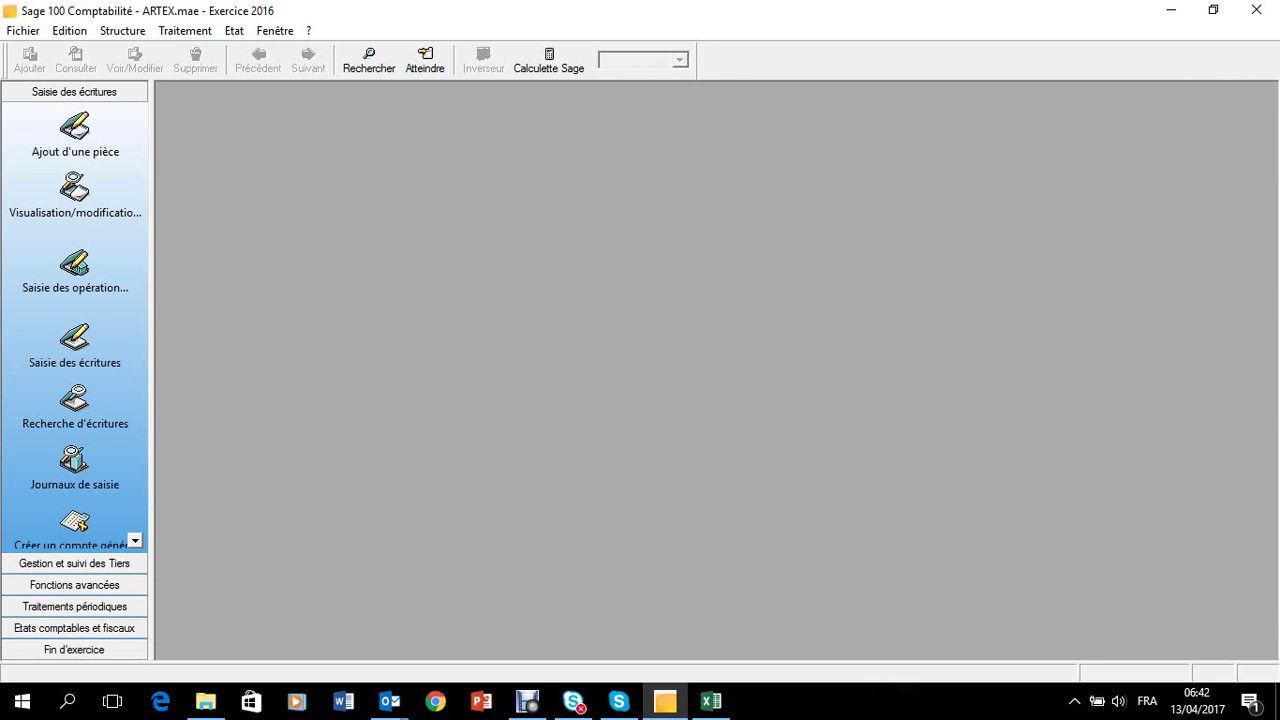
pyautogui.hotkey('alt', 'Tab')
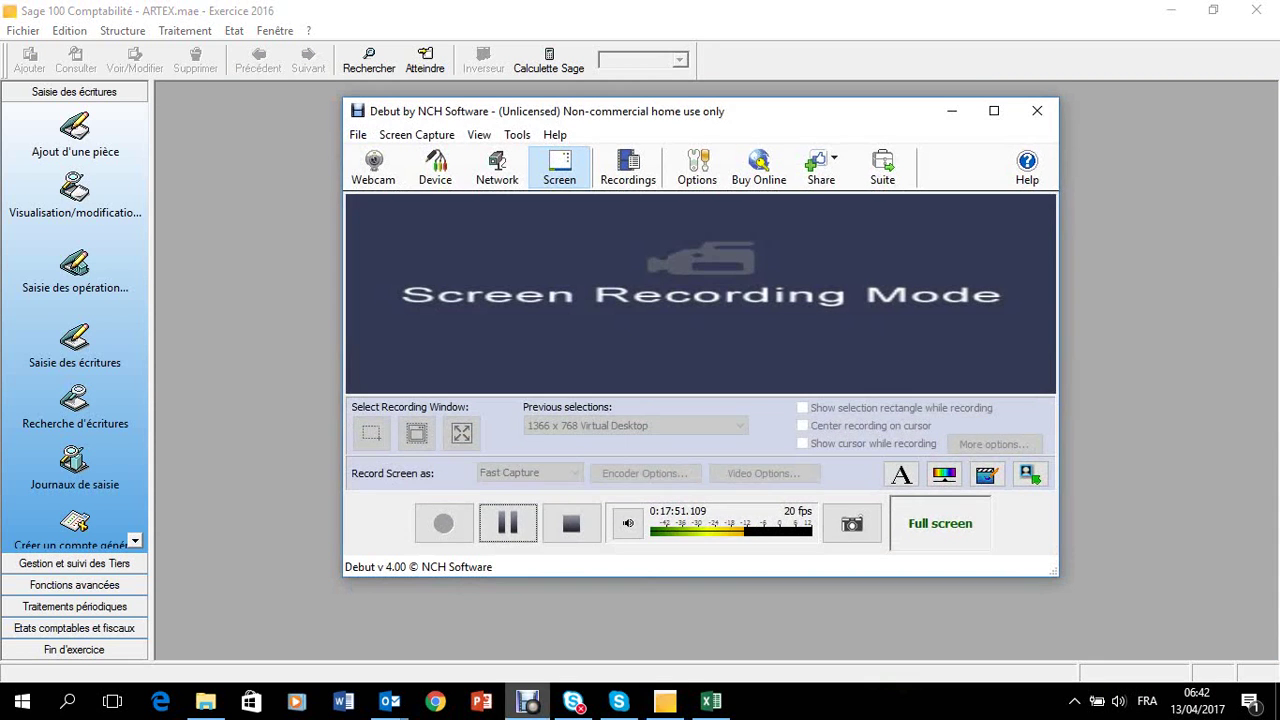